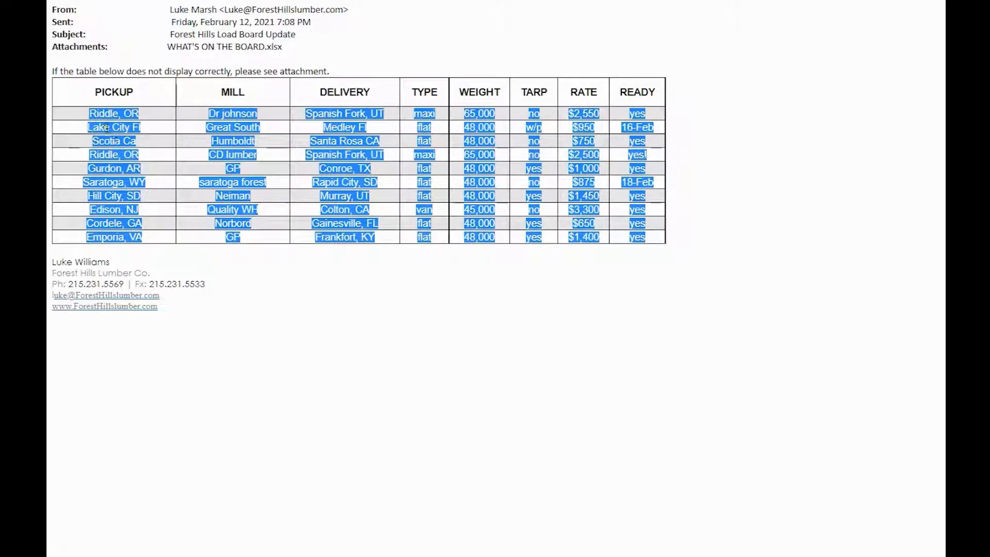
Step: Copy the load rows from the email's table and paste them into the Smart Load Import text area
right_click(125, 130)
left_click(142, 139)
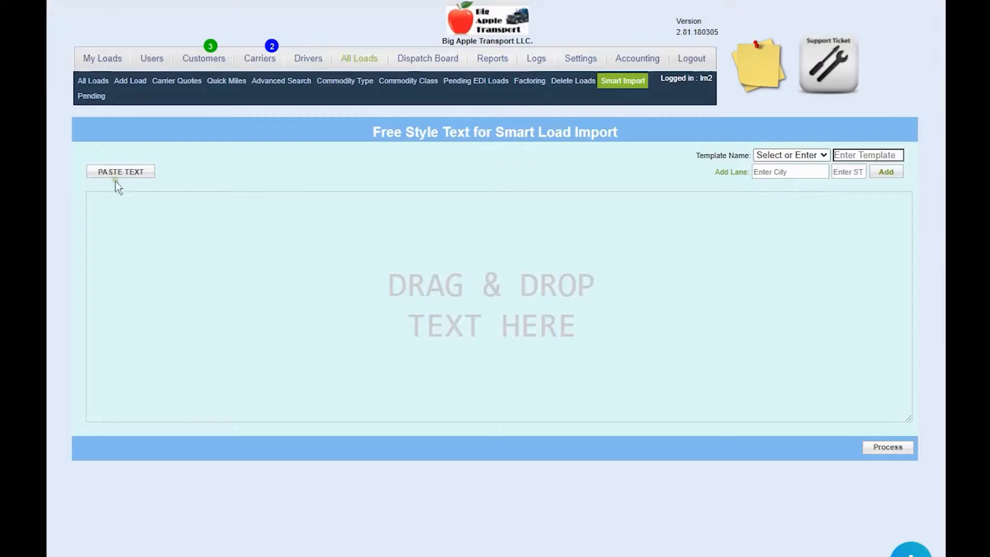
left_click(116, 175)
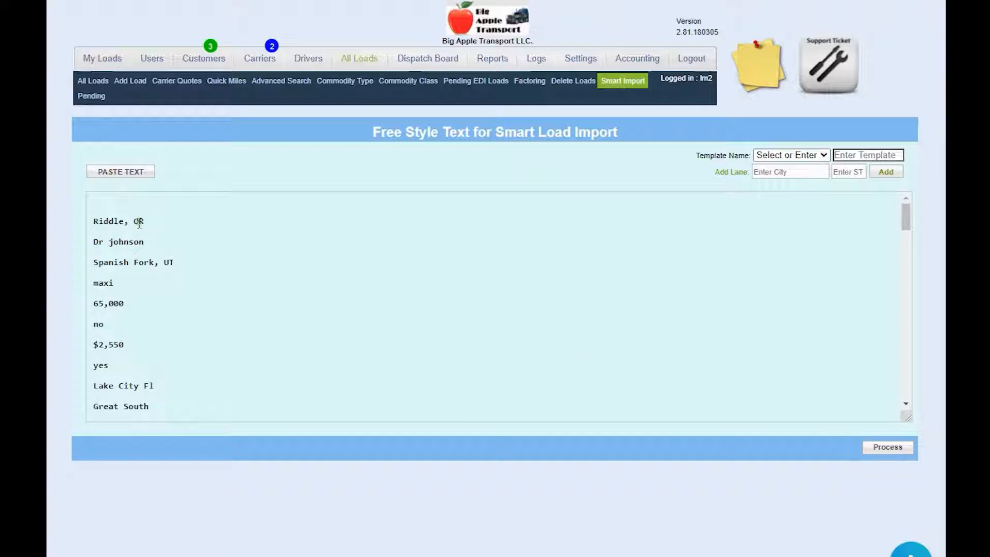
left_click_drag(115, 222, 166, 358)
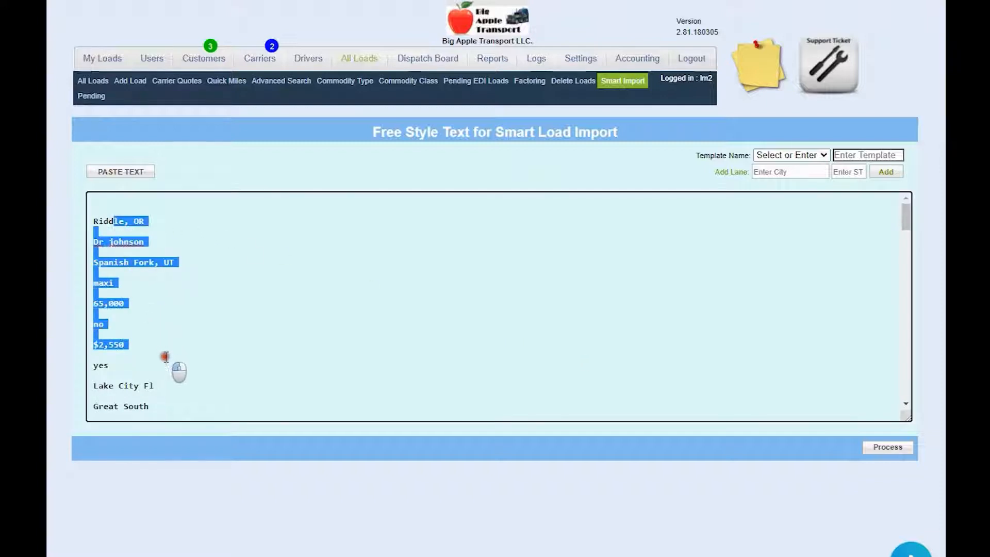
left_click(122, 287)
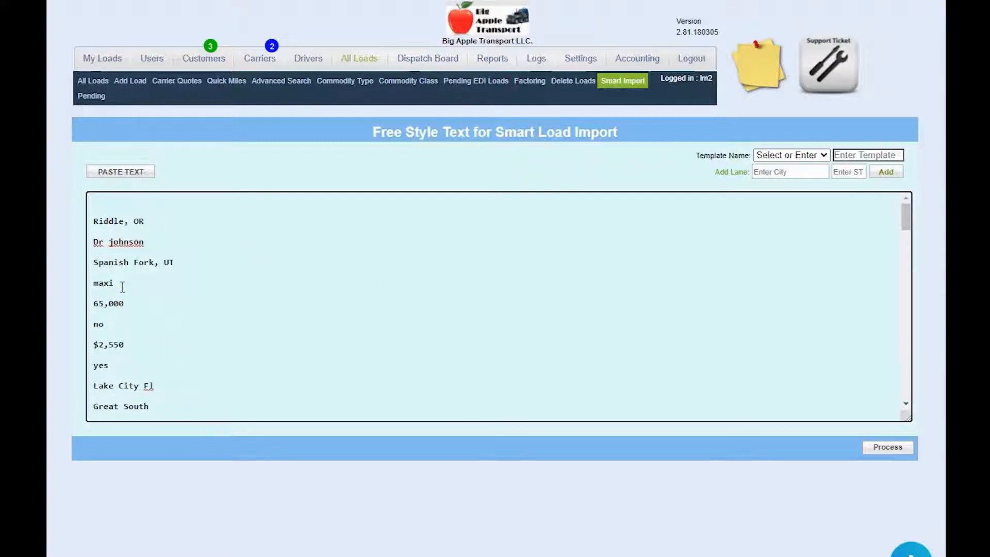
Step: Process the pasted text into an import preview and check the mill, trailer type and weight values in Column_1 to Column_3
left_click(897, 454)
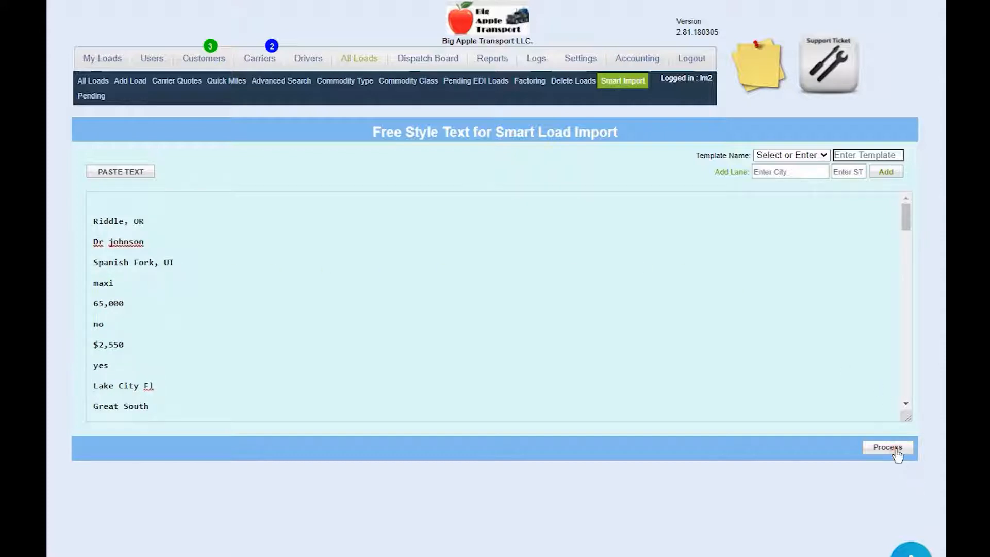
scroll(897, 453, "down", 2)
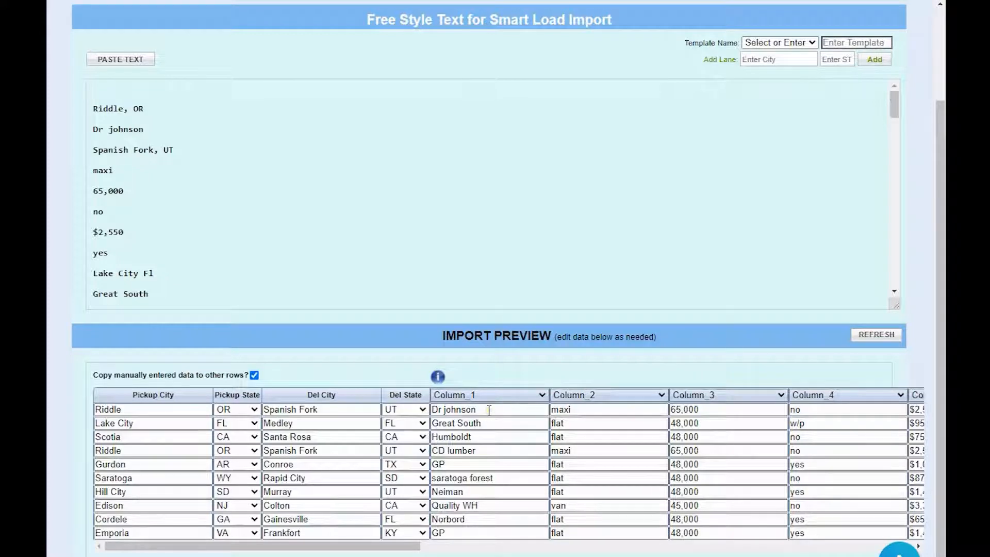
left_click_drag(487, 410, 431, 409)
left_click_drag(580, 410, 551, 410)
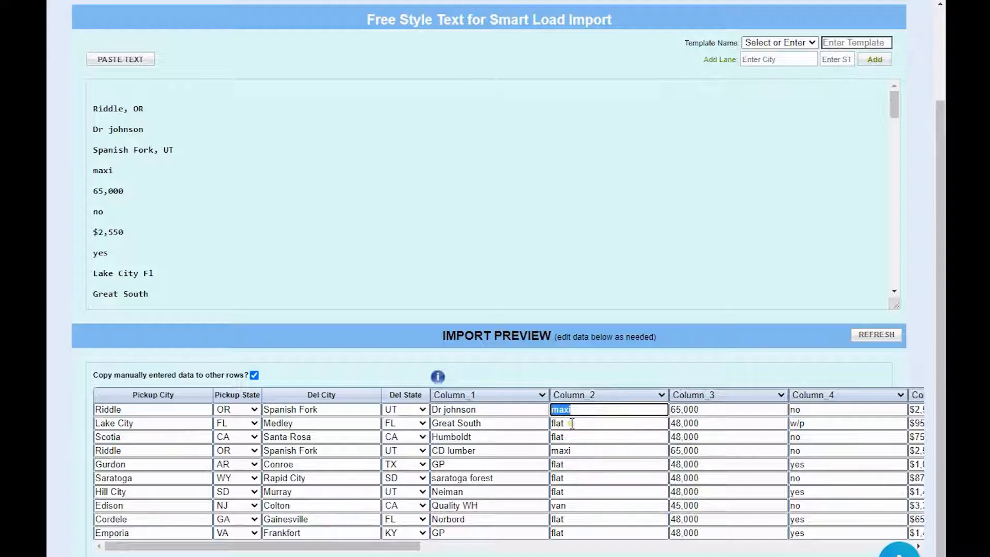
left_click(494, 424)
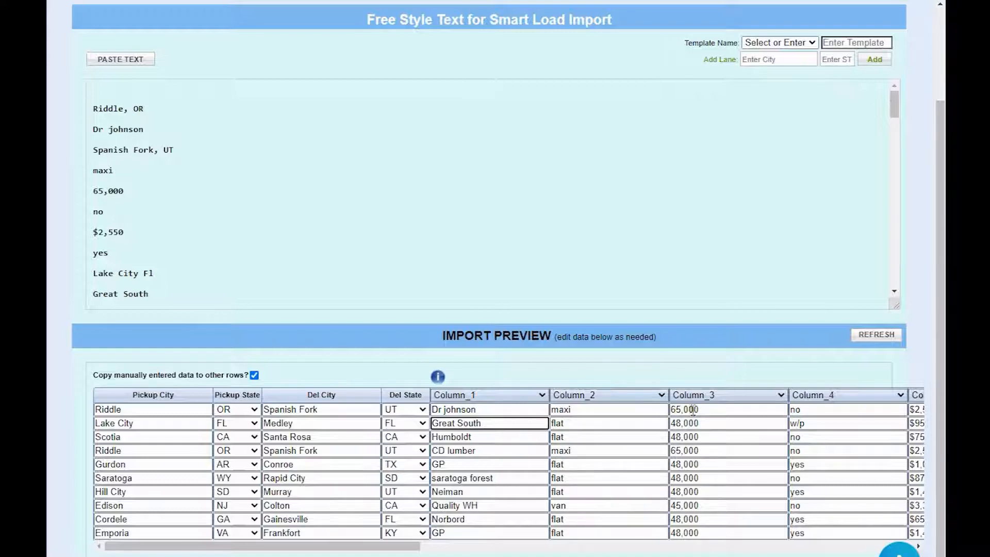
left_click_drag(699, 409, 671, 424)
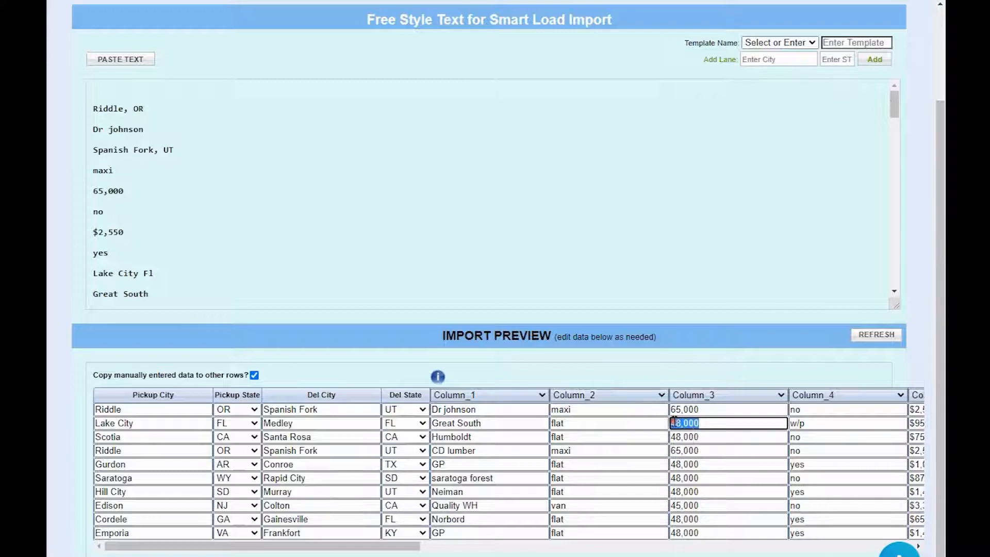
Step: Map Column_3 of the import preview to the Weight field
left_click(780, 396)
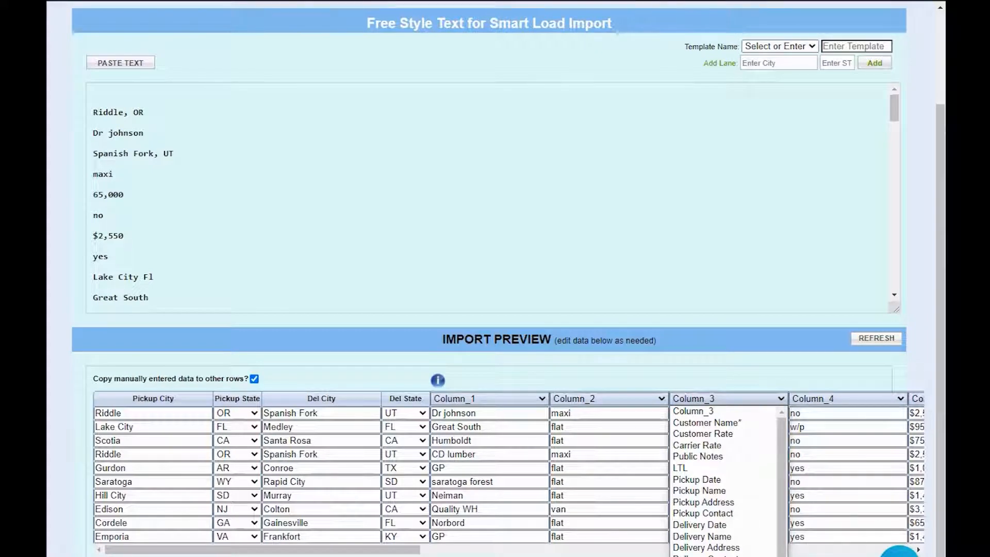
left_click(722, 554)
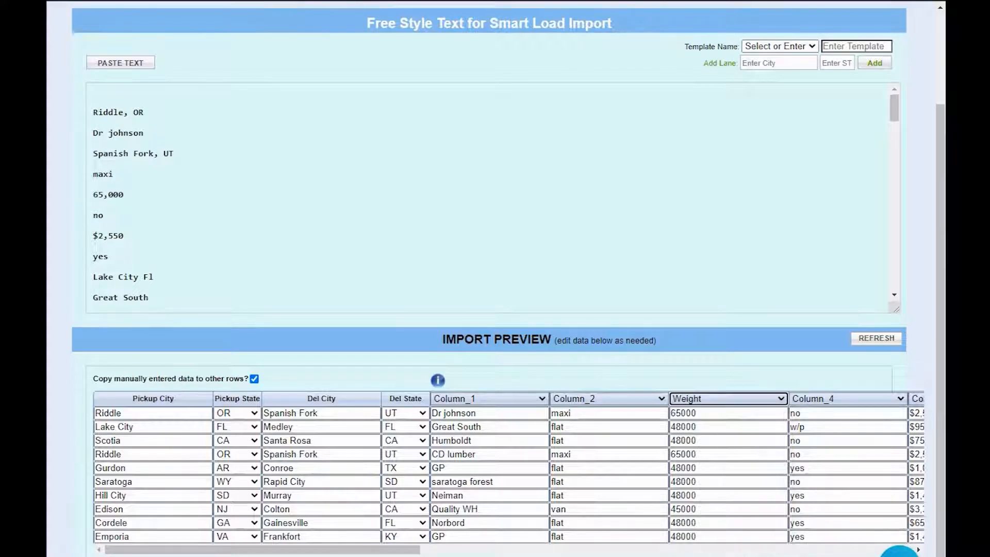
left_click(781, 399)
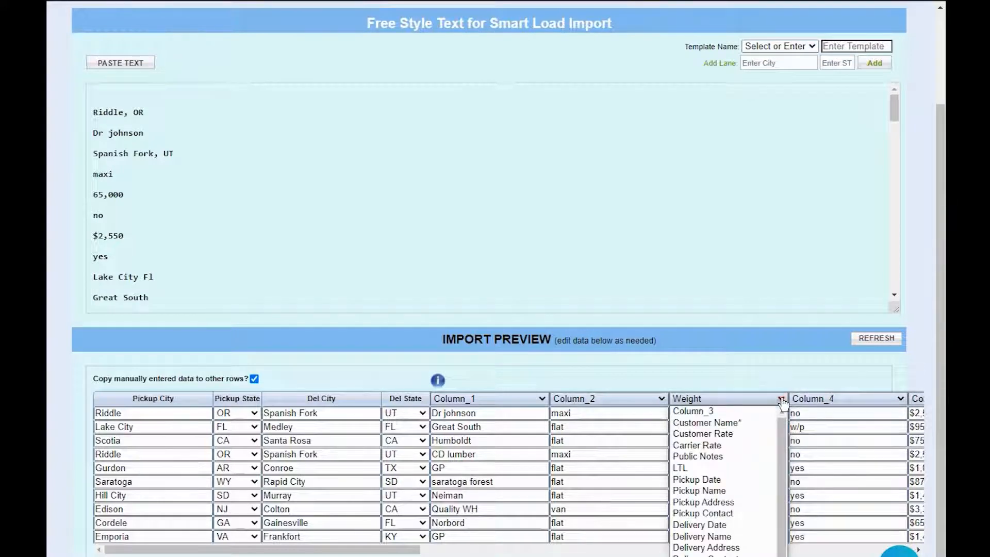
left_click_drag(786, 431, 785, 481)
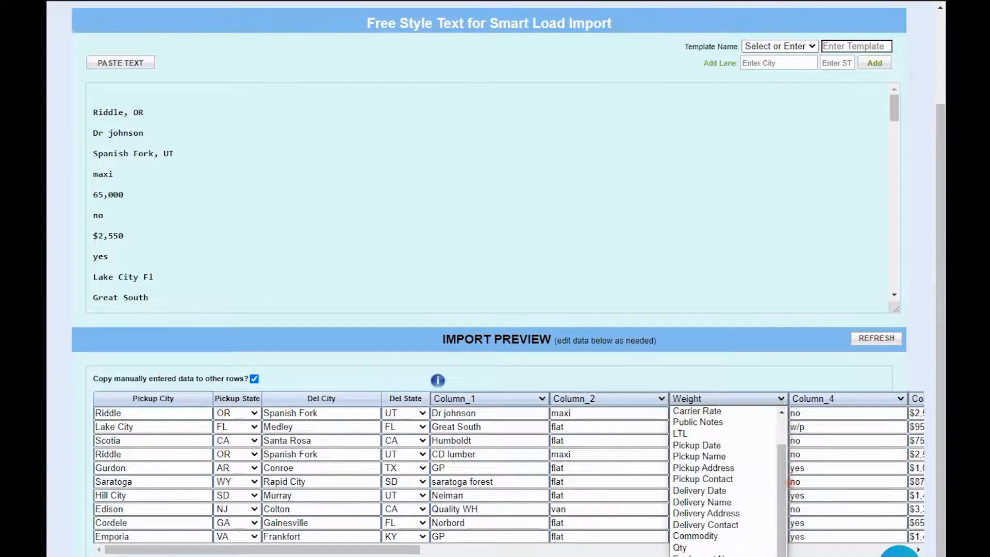
left_click(722, 556)
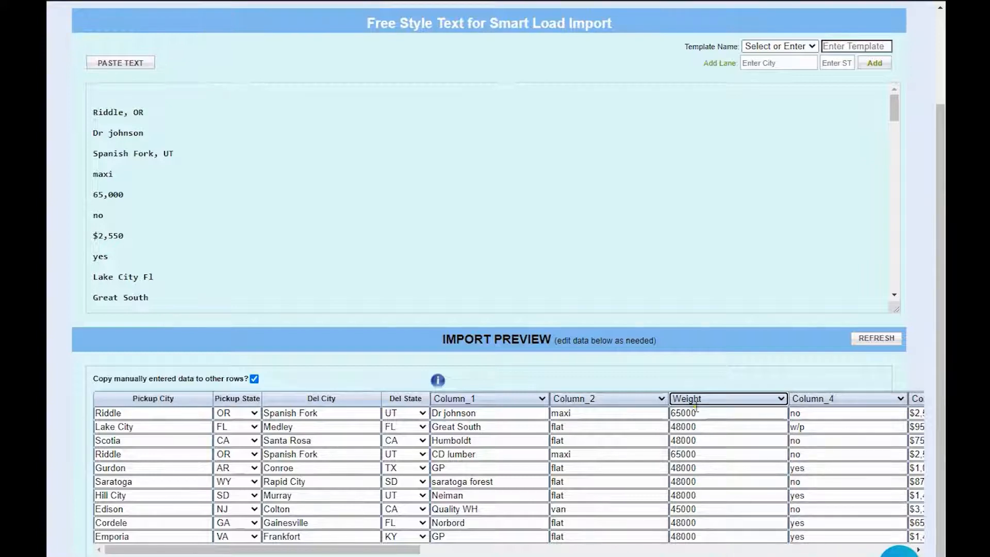
Step: Map the empty Column_7 to Customer Name and fill it with the customer ACE Hardware for all rows
left_click(832, 550)
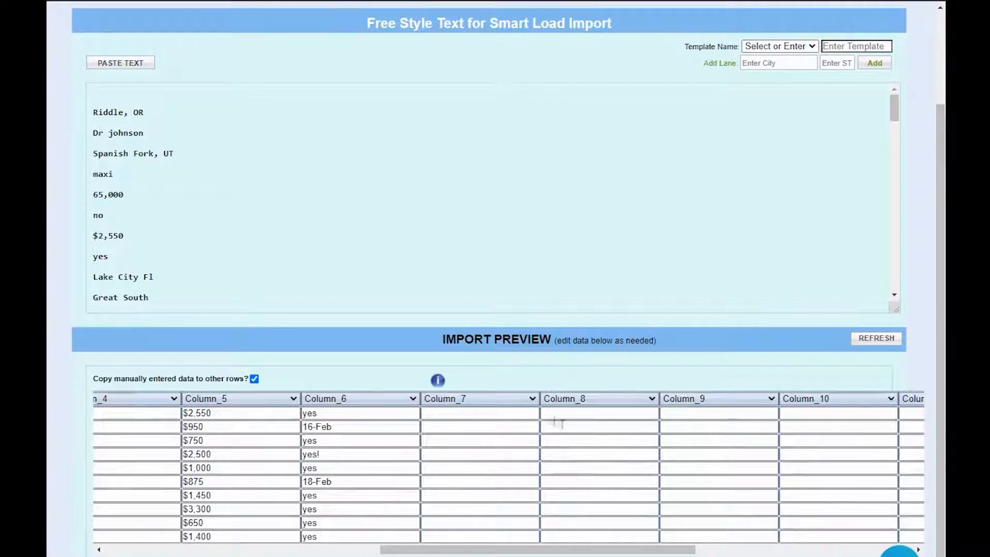
left_click(531, 398)
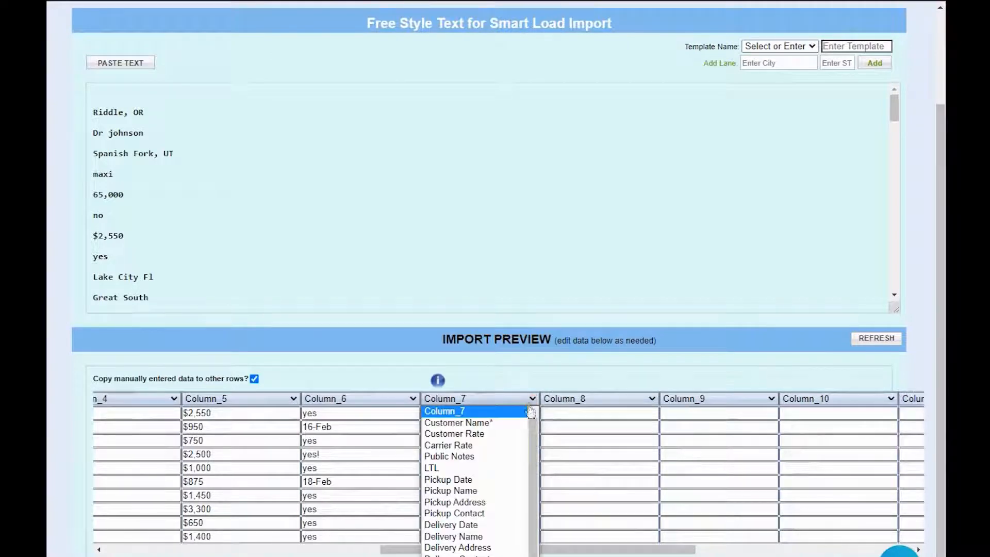
left_click(523, 423)
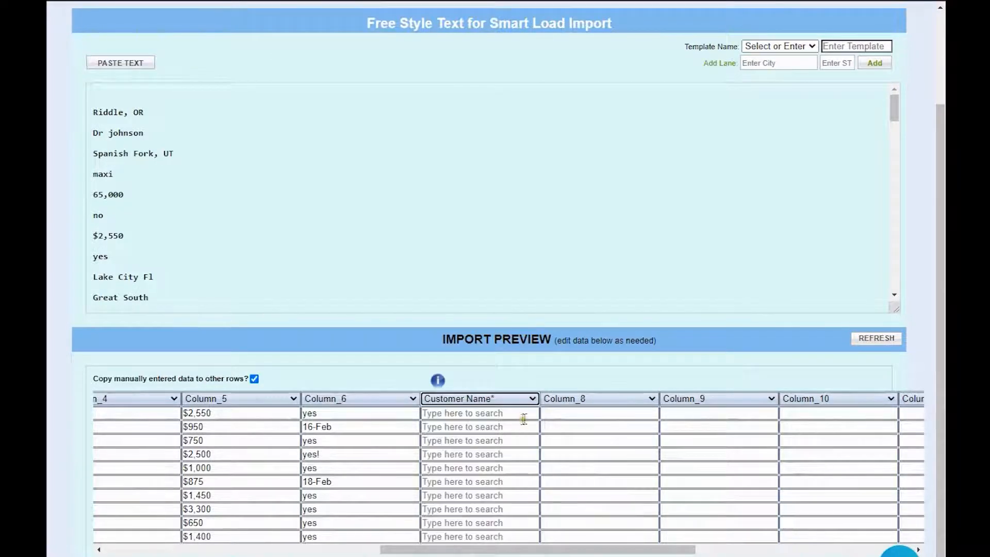
left_click(461, 413)
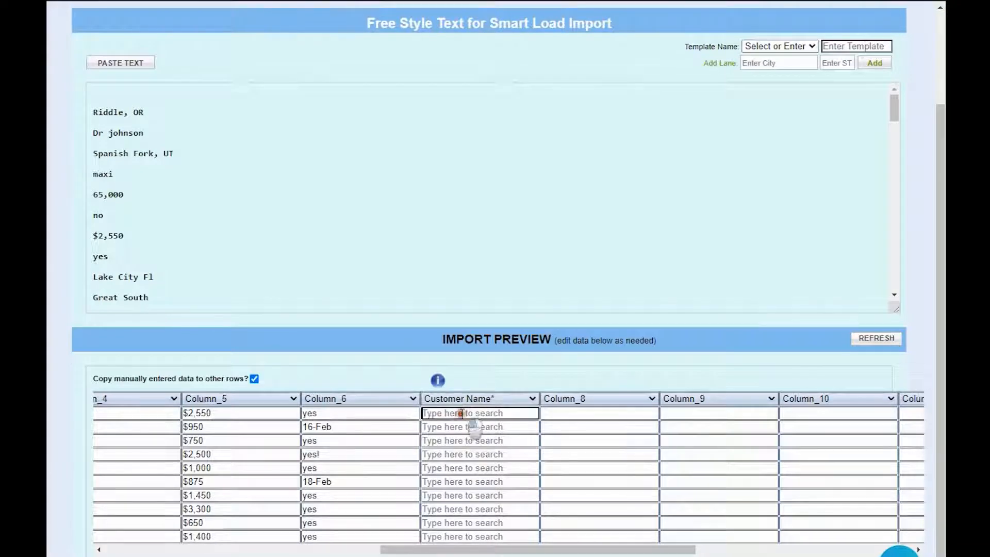
type("a")
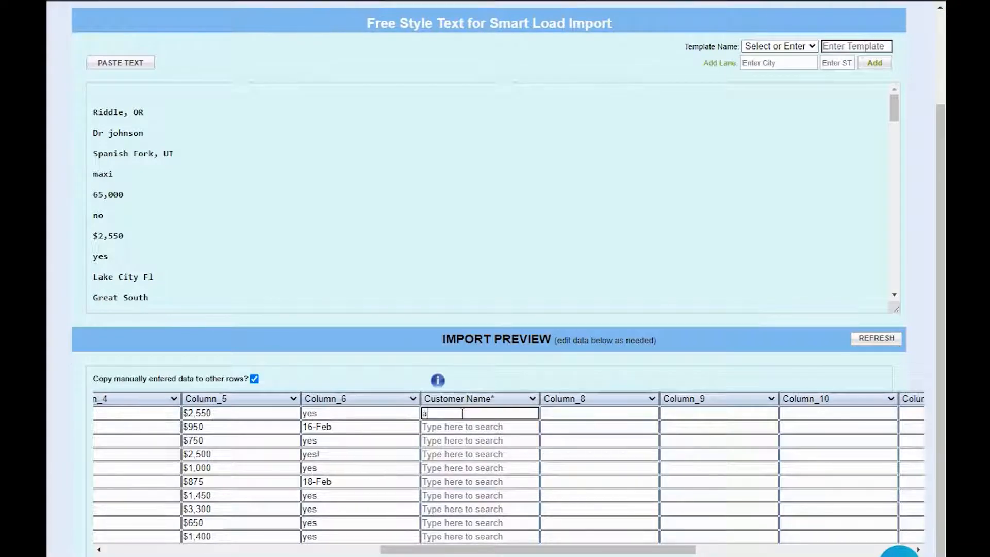
type("c")
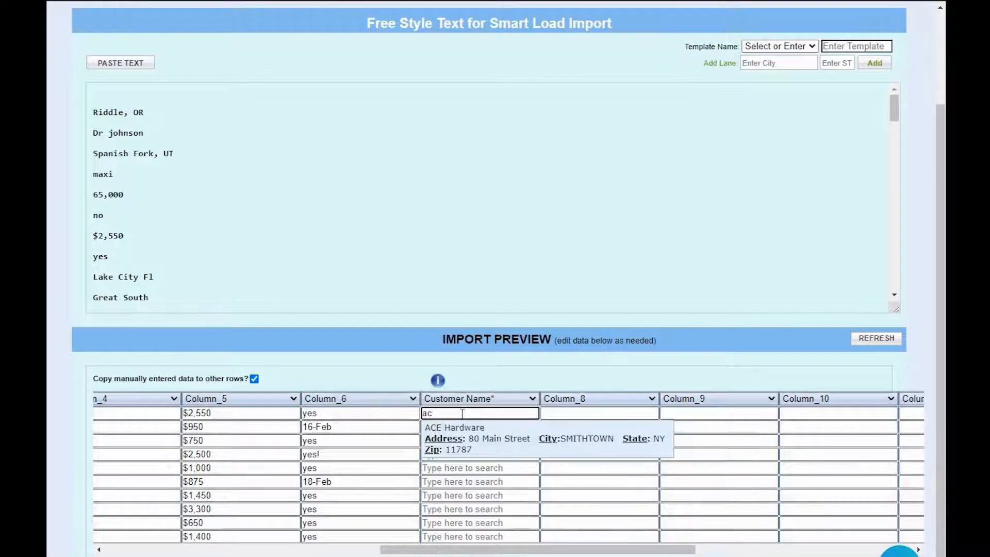
left_click(482, 435)
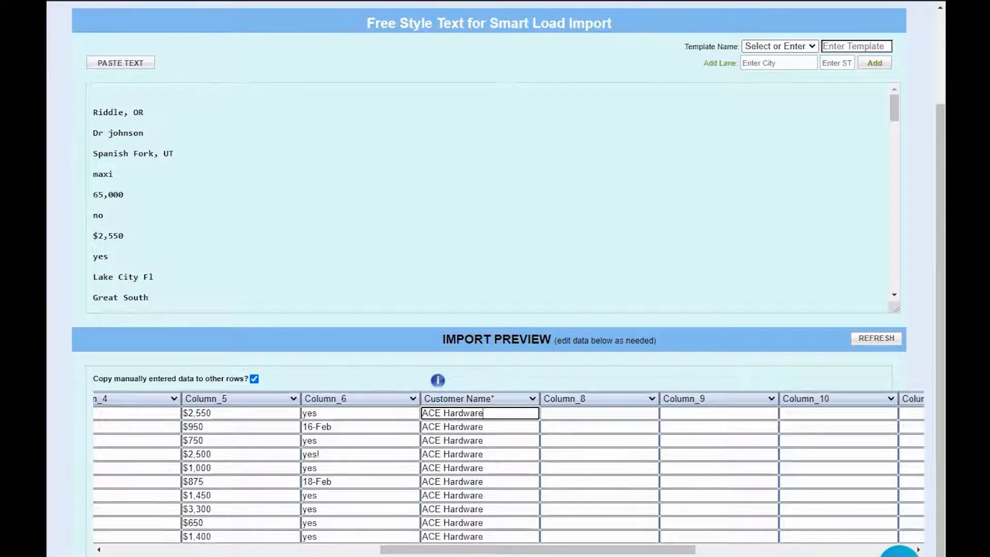
Step: Map Column_5, which holds the dollar amounts, to the Customer Rate field
left_click_drag(578, 549, 454, 551)
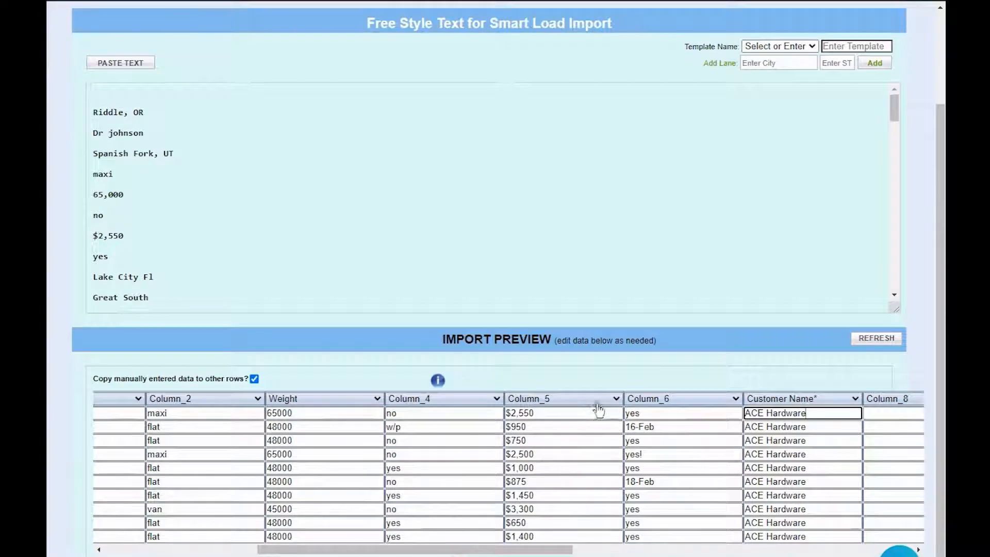
left_click(555, 412)
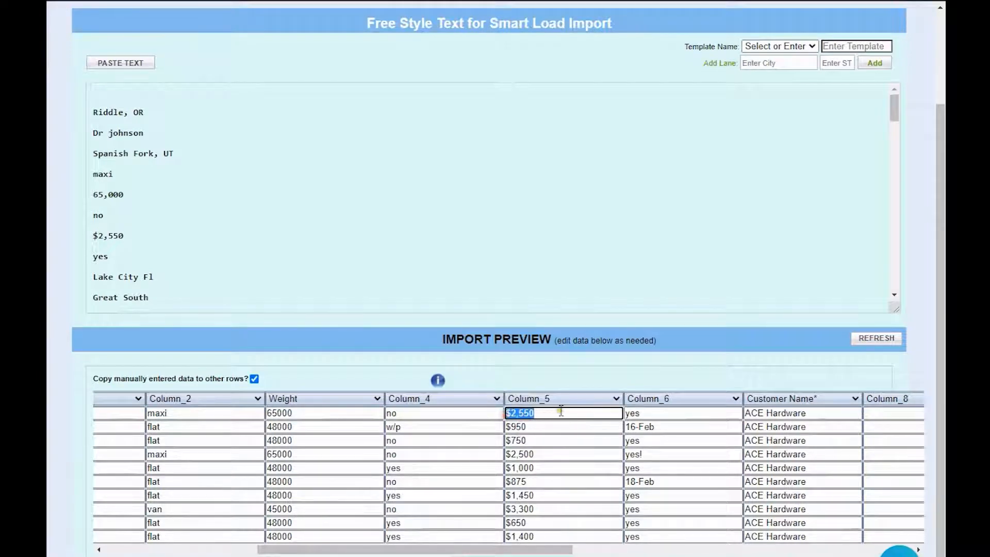
left_click(616, 398)
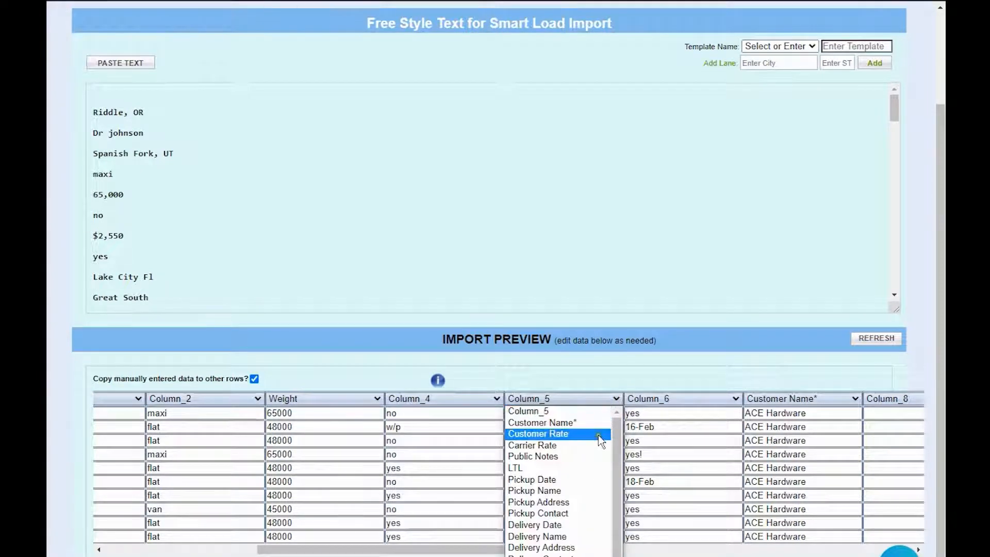
left_click(598, 434)
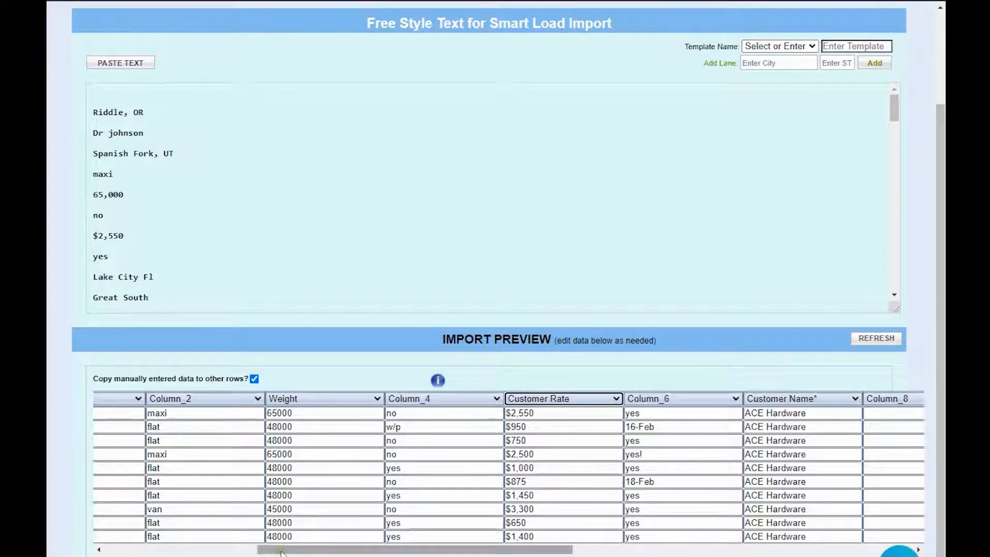
Step: Choose SPOT as the load status and import the previewed loads
left_click_drag(278, 550, 216, 546)
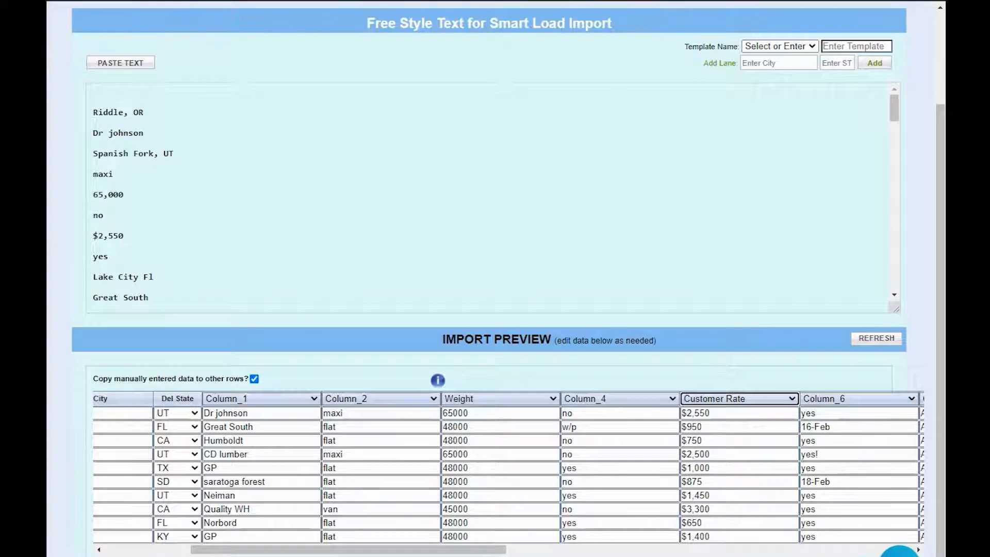
left_click(815, 556)
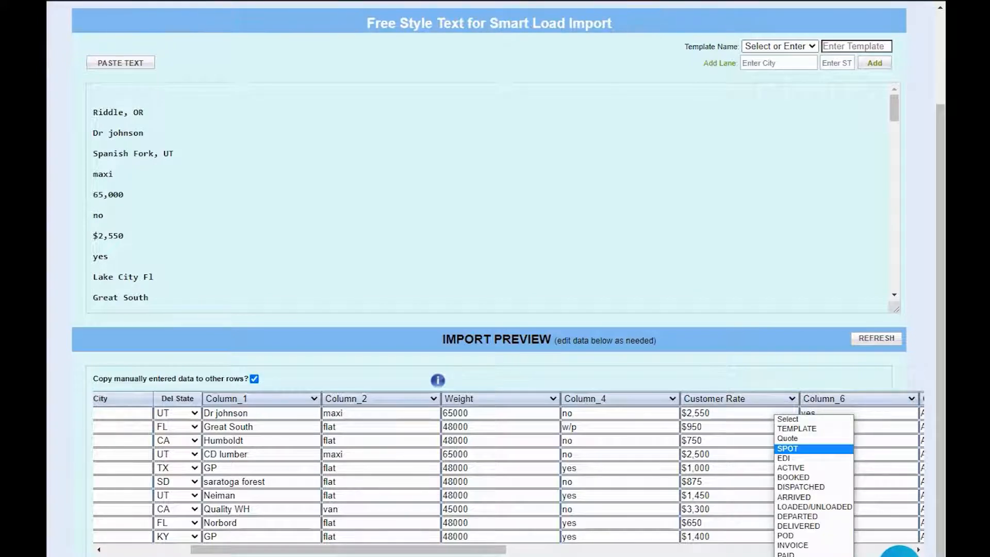
key("Escape")
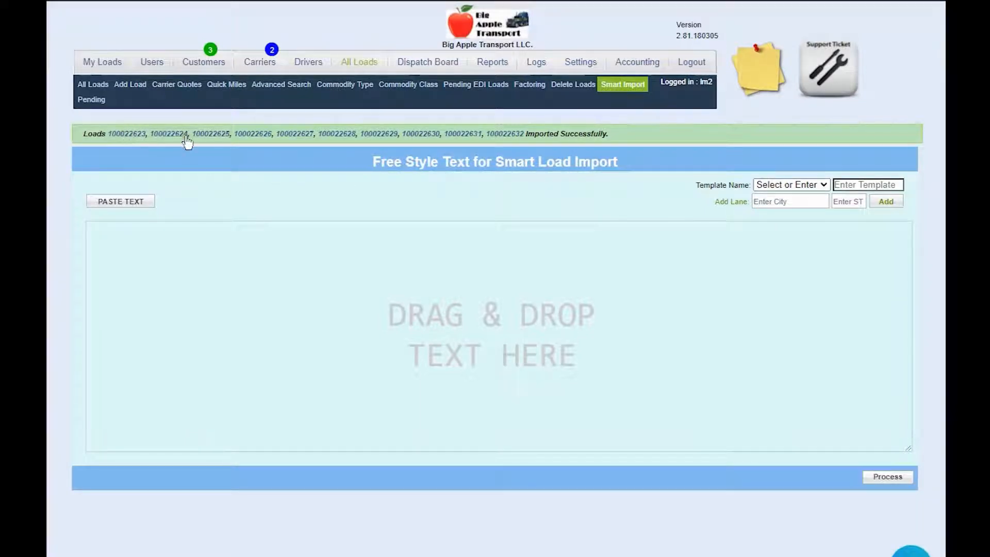
Step: Open the first imported load and examine its flat rate, internal dispatch notes, customer, pickup, delivery and commodity weight
left_click(138, 136)
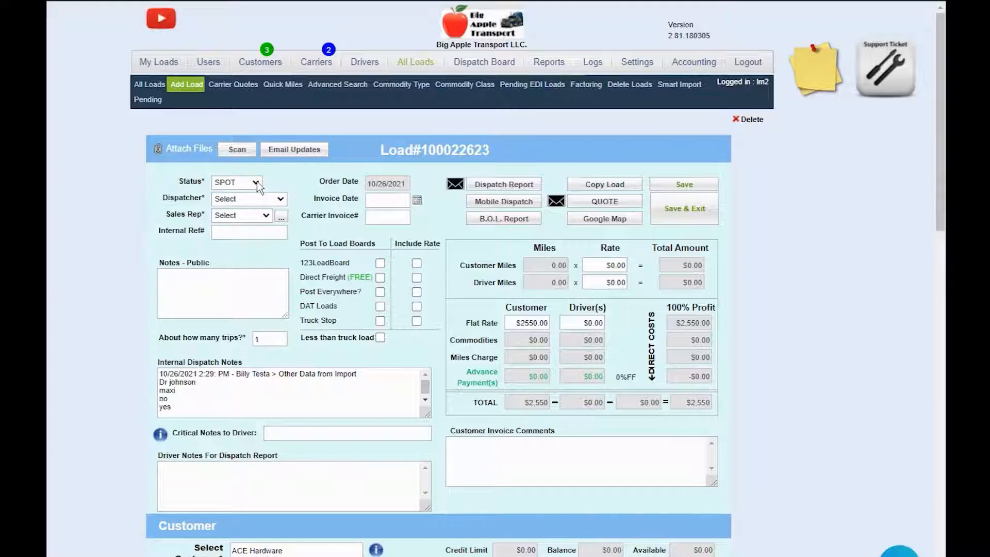
left_click_drag(507, 323, 555, 329)
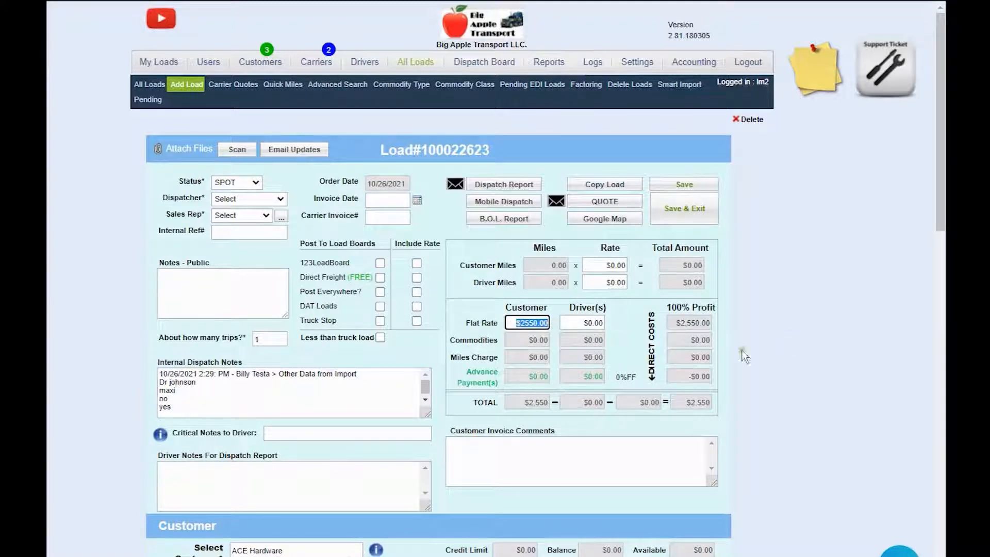
mouse_move(425, 412)
left_mouse_down()
mouse_move(425, 464)
mouse_move(425, 413)
left_mouse_up()
left_click(213, 401)
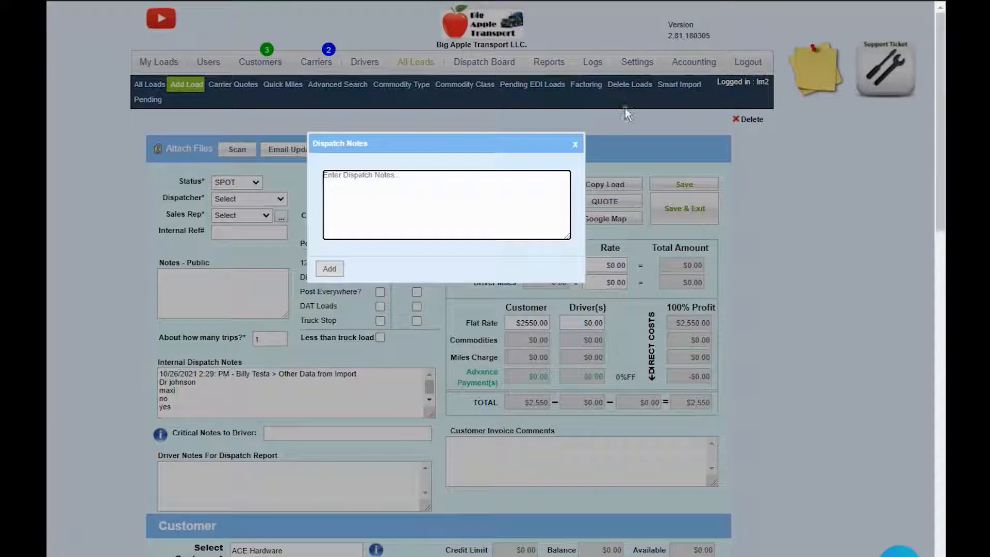
left_click(575, 144)
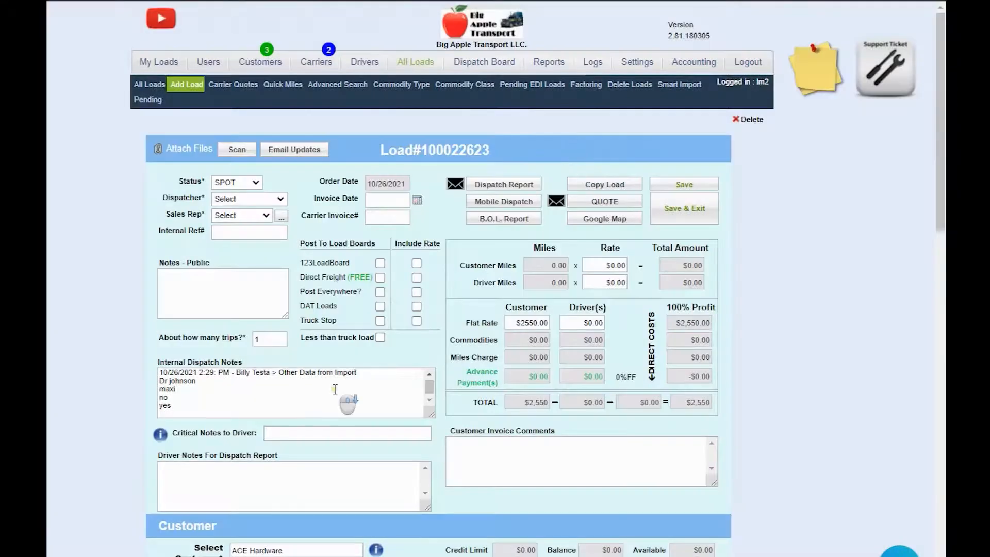
scroll(770, 330, "down", 2)
scroll(771, 329, "down", 7)
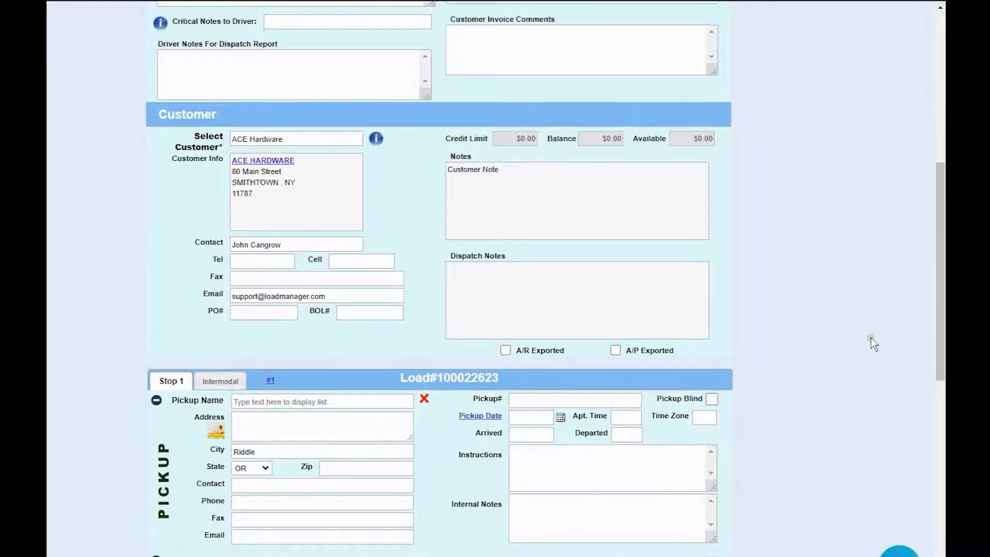
scroll(856, 338, "down", 4)
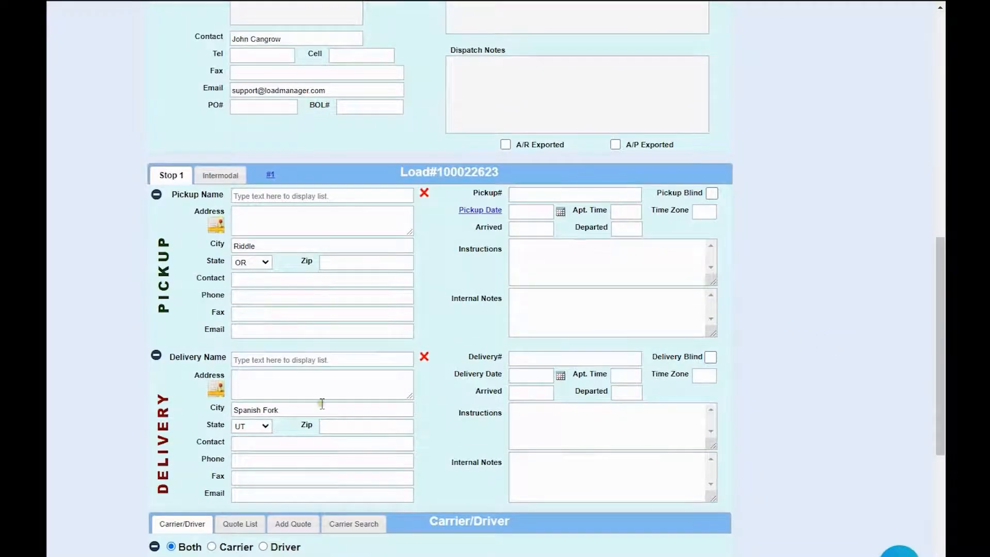
scroll(838, 315, "down", 5)
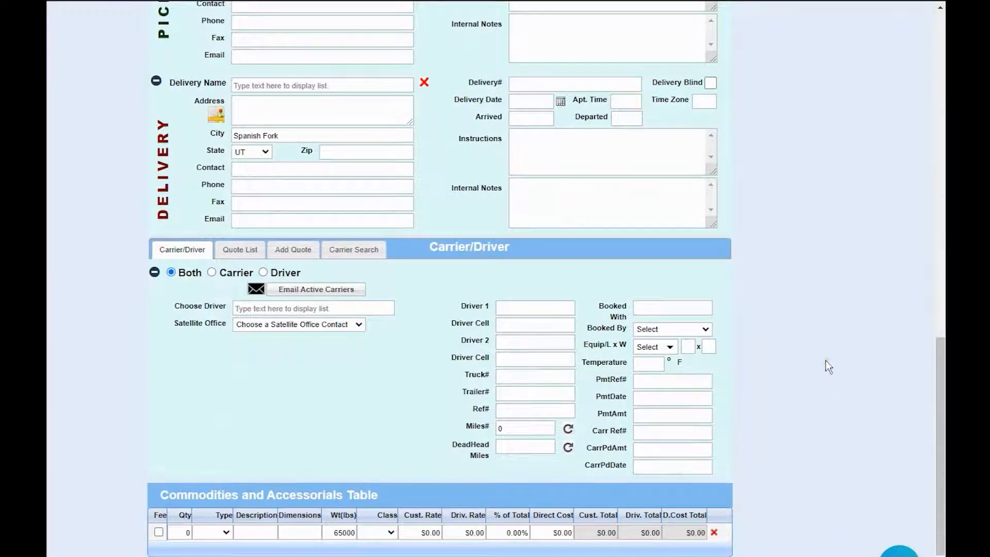
Step: Switch to the Notepad email and copy the load text from "FLATBED LOADS TO COVER" through "Completed Annual Review"
scroll(825, 366, "up", 18)
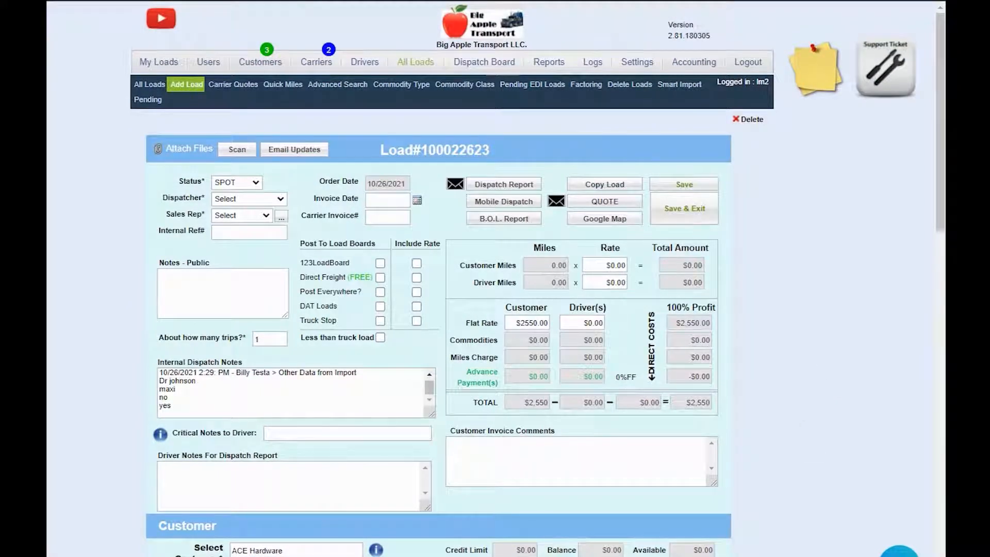
left_click(490, 555)
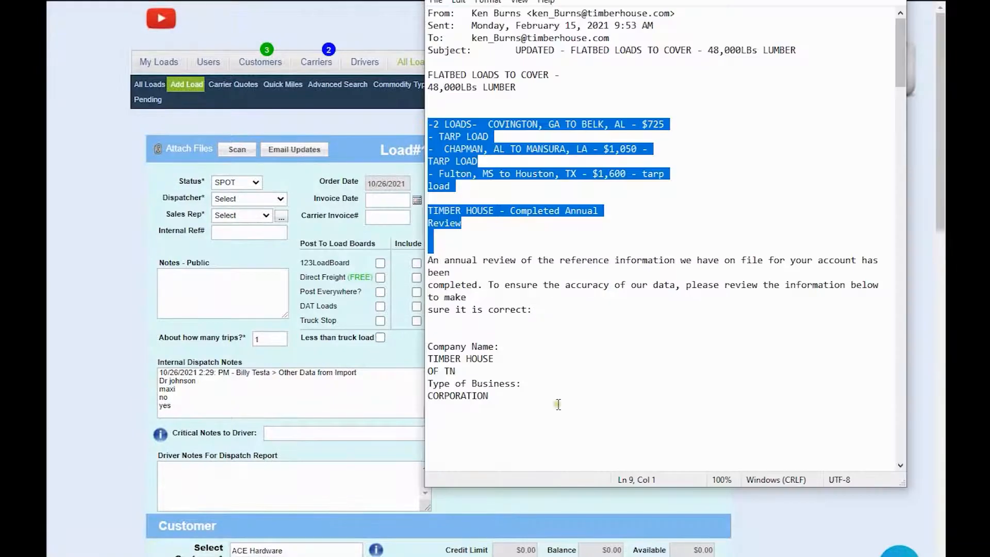
left_click(505, 187)
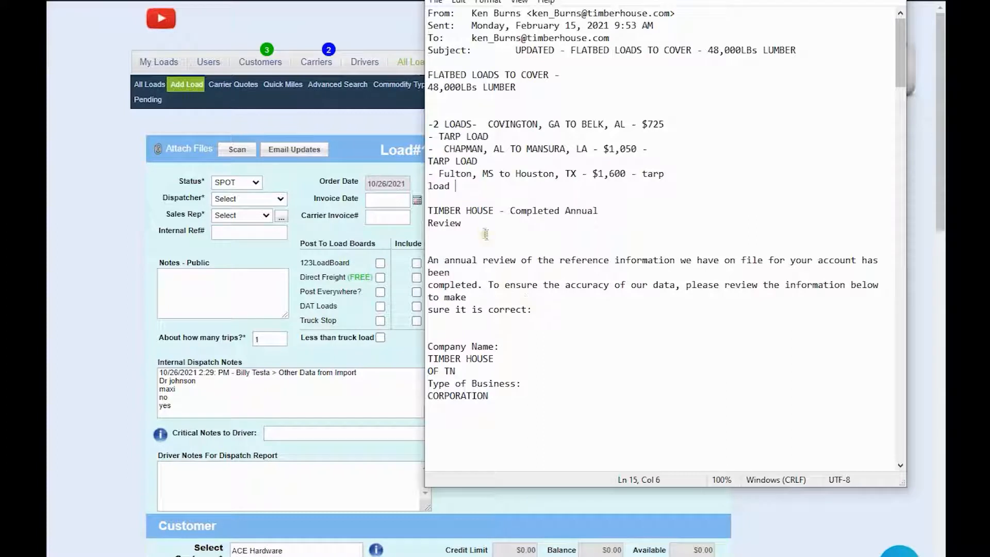
left_click_drag(485, 235, 427, 122)
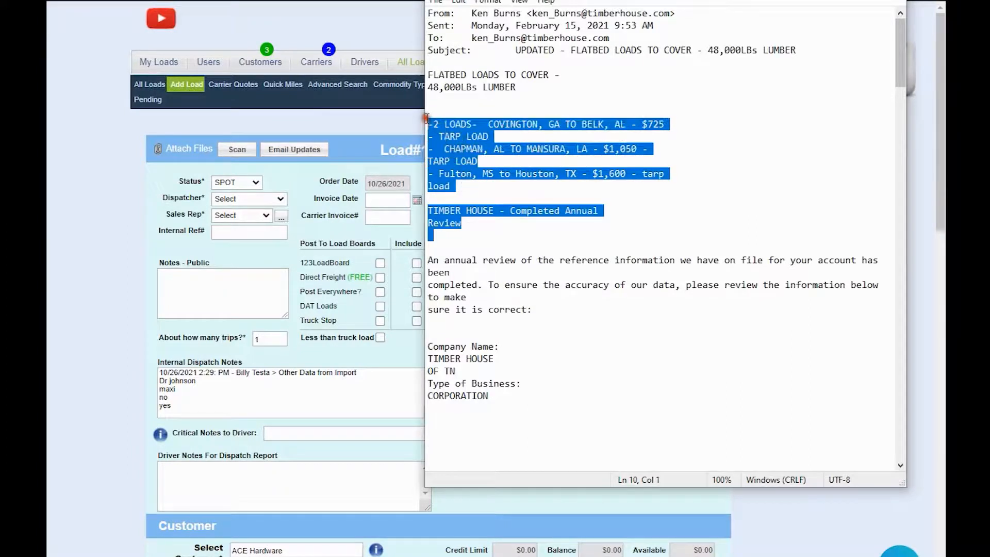
left_click(490, 234)
left_click_drag(482, 235, 431, 66)
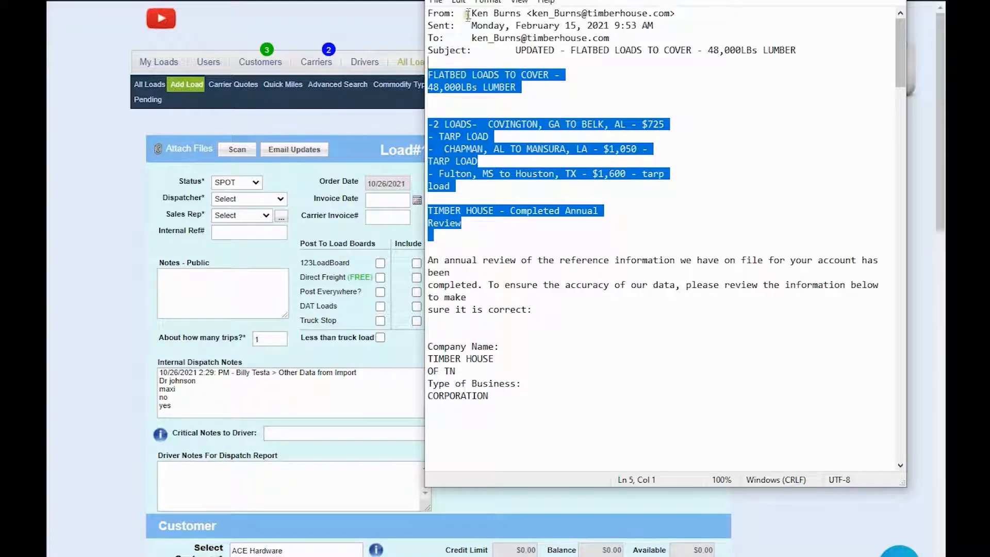
left_click(458, 1)
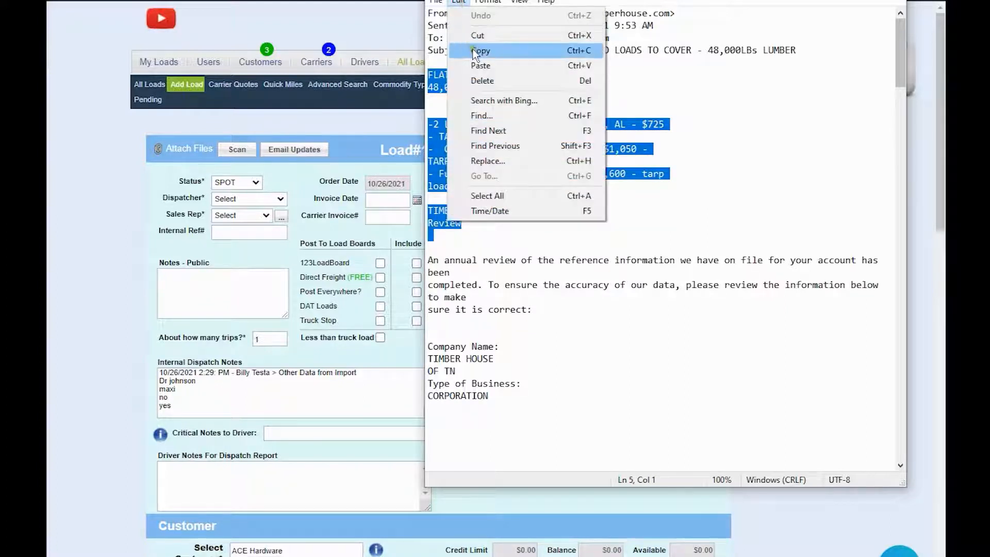
left_click(474, 51)
Step: Return to the transport management system, paste the copied email text into Smart Import and process it into an import preview
left_click(104, 151)
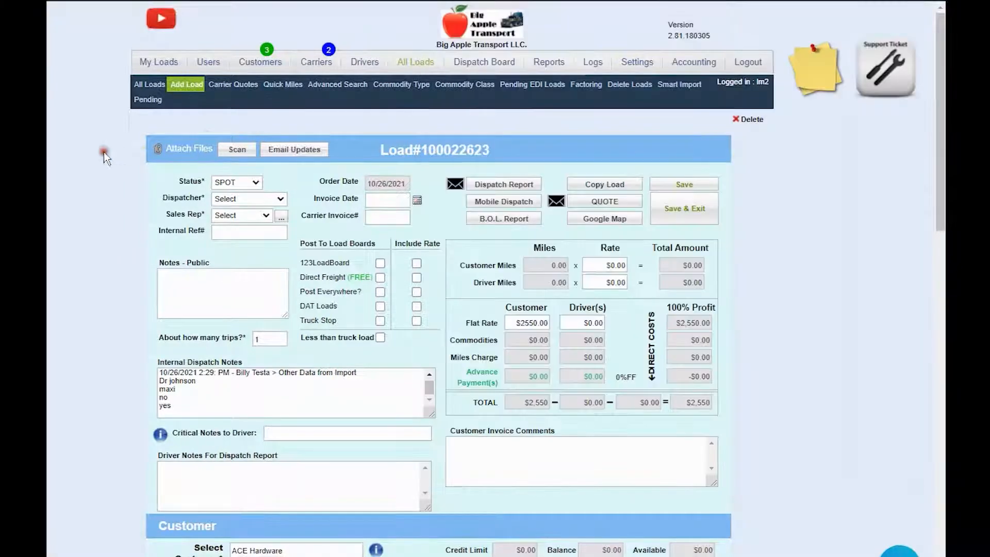
left_click(686, 87)
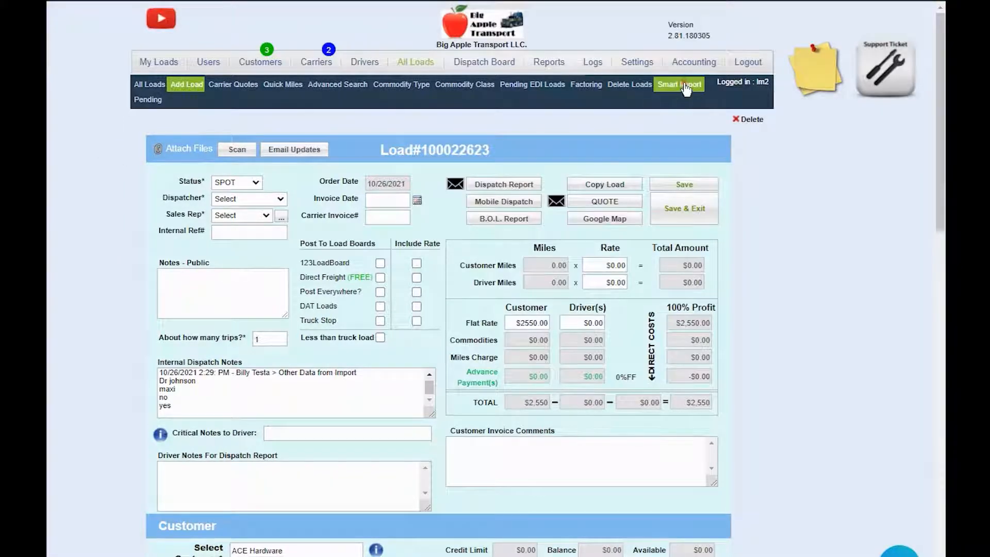
left_click(138, 178)
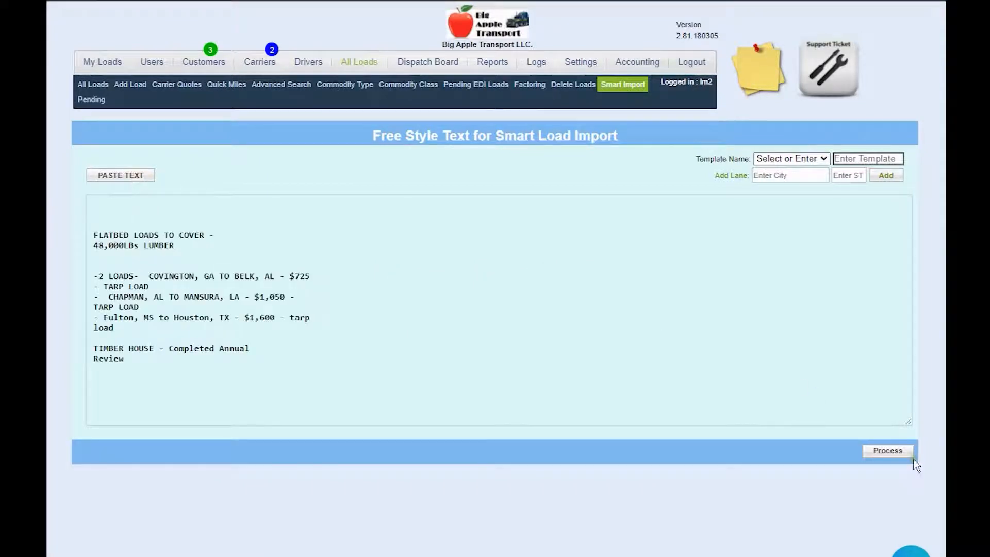
left_click(897, 451)
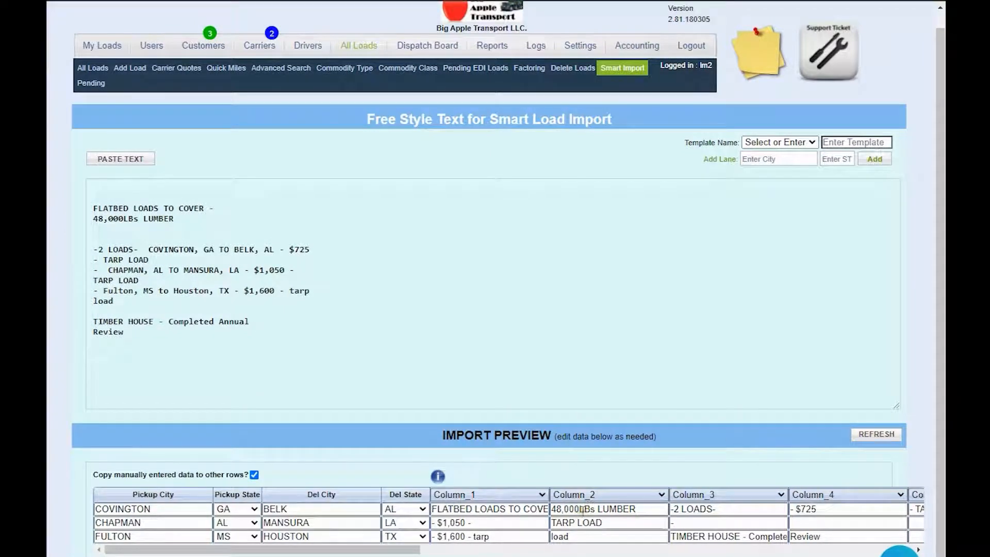
Step: Split "LBs LUMBER" from 48,000 onto its own line in the pasted text and map the refreshed preview's Column_2 to Weight
left_click_drag(636, 509, 553, 510)
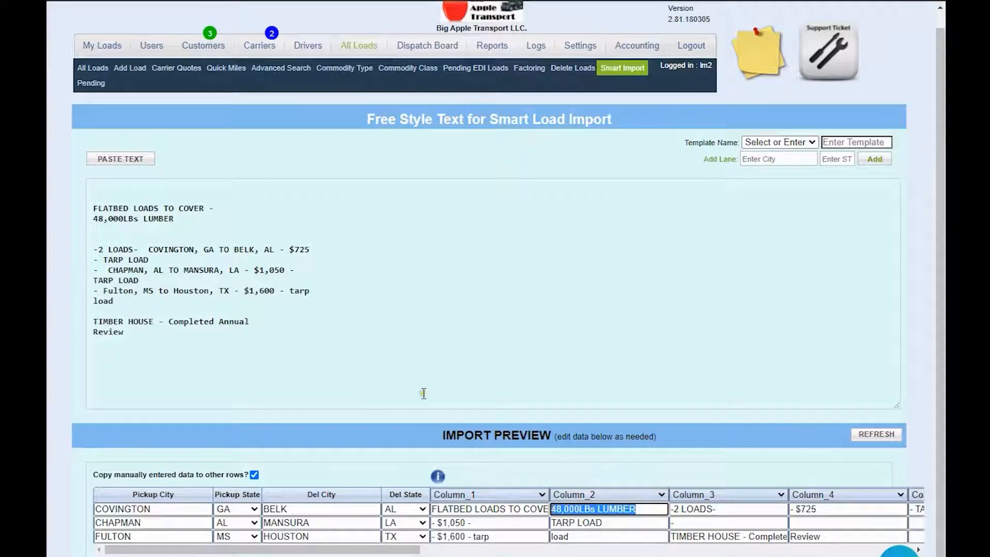
left_click(124, 219)
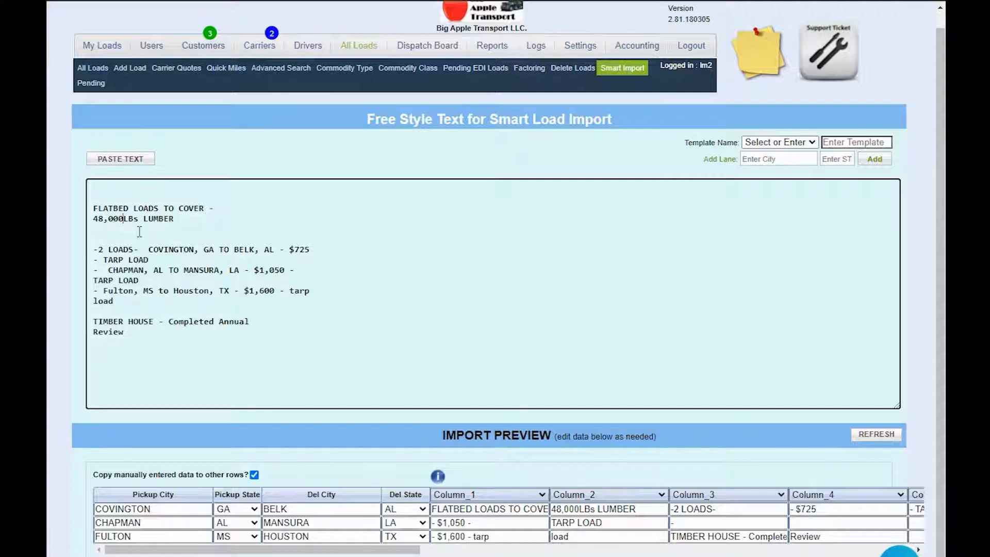
key("Return")
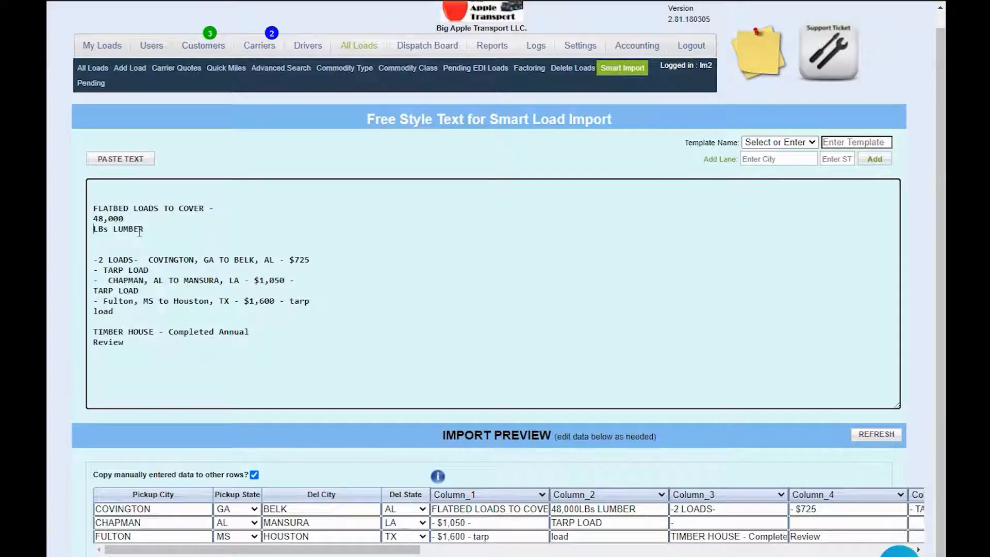
left_click(876, 434)
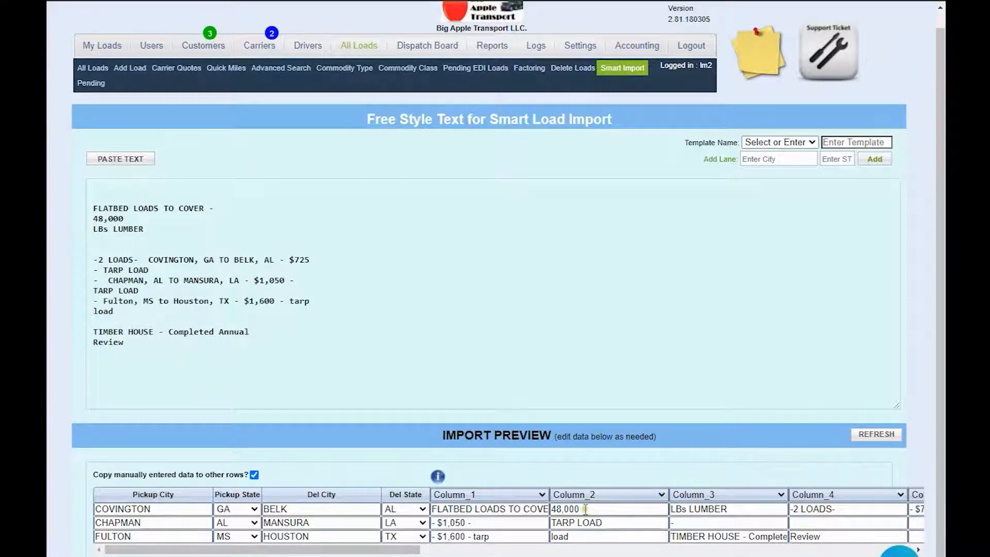
left_click(661, 495)
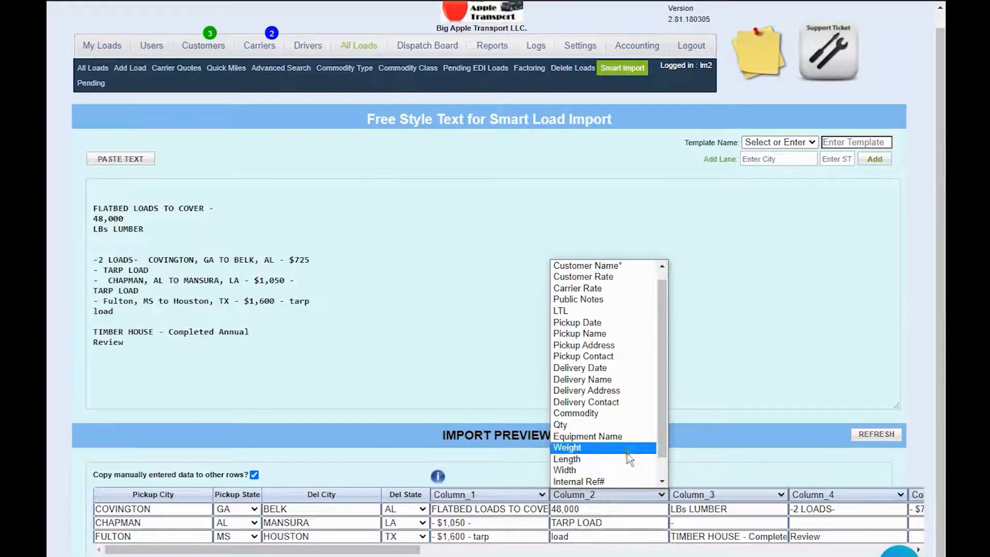
left_click(627, 447)
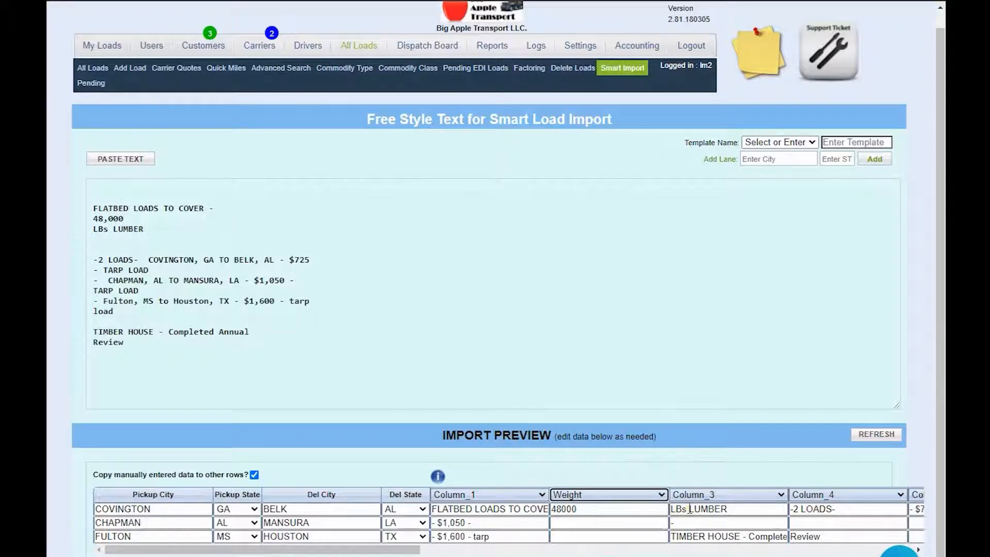
Step: Trim the COVINGTON row's Column_3 entry to LUMBER and map that column to Commodity
left_click_drag(689, 509, 666, 508)
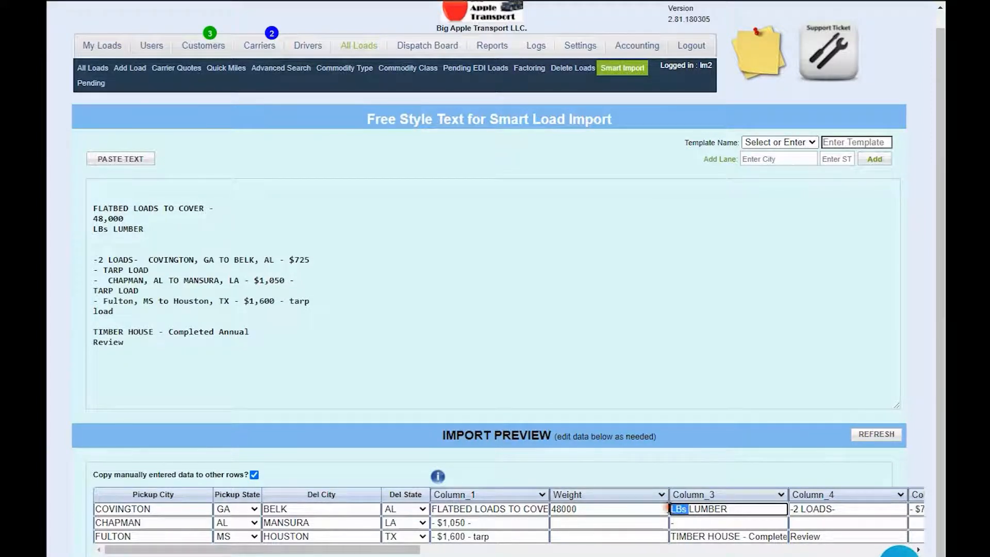
key("BackSpace")
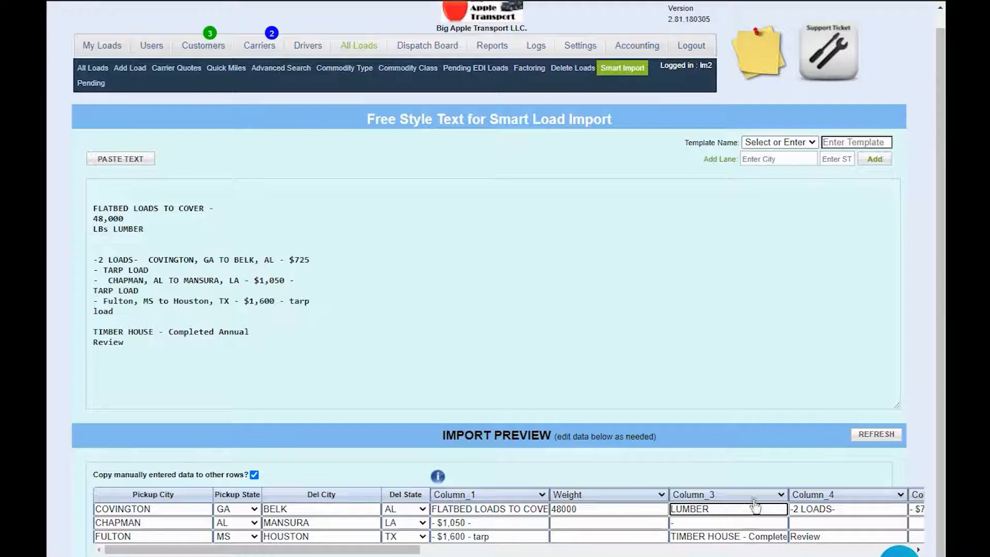
left_click(781, 496)
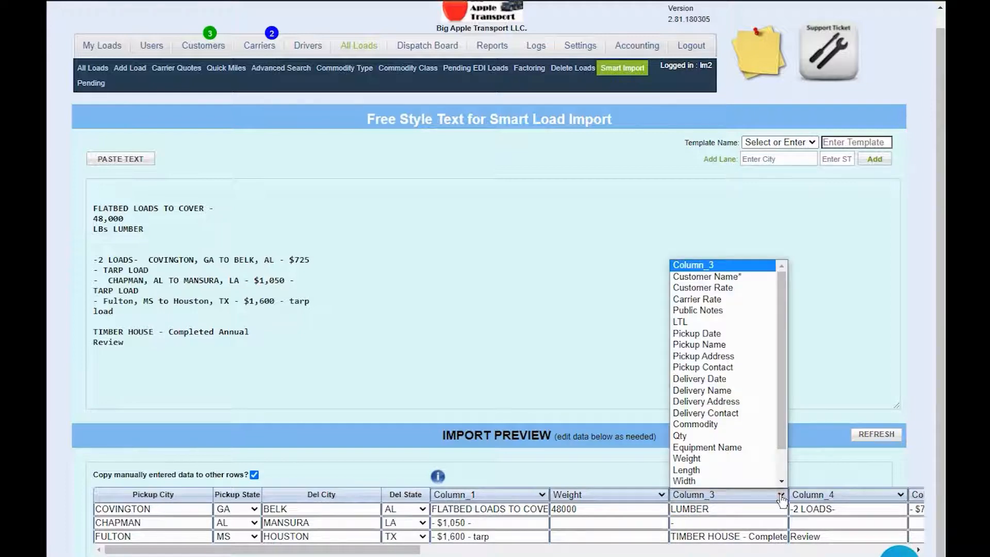
scroll(768, 484, "down", 1)
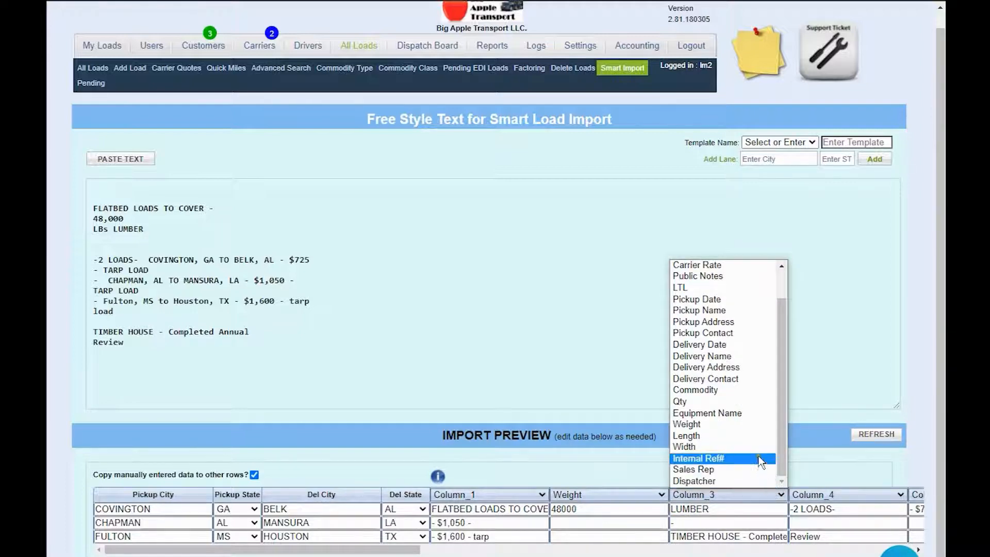
left_click(747, 392)
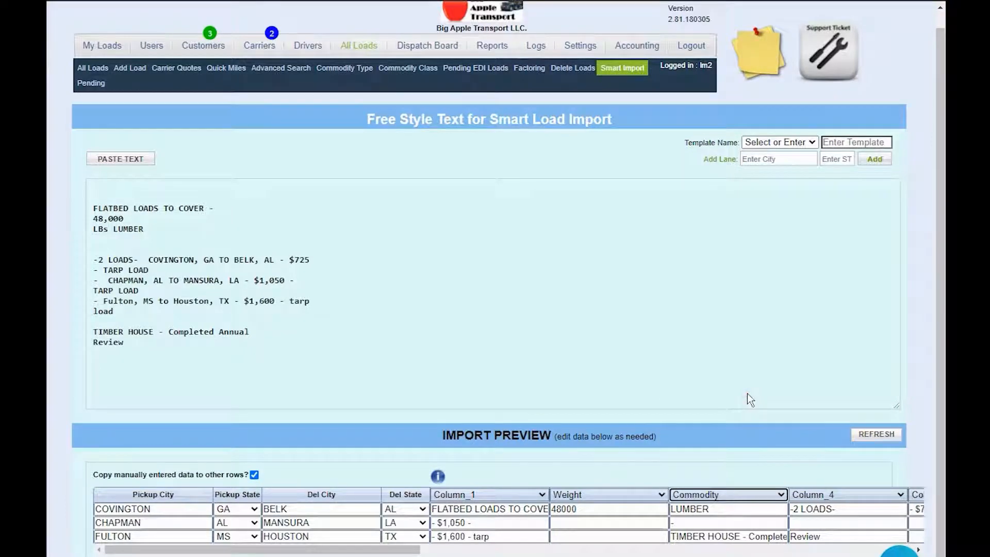
Step: Clear the stray Commodity entries in the CHAPMAN and FULTON rows
left_click(716, 522)
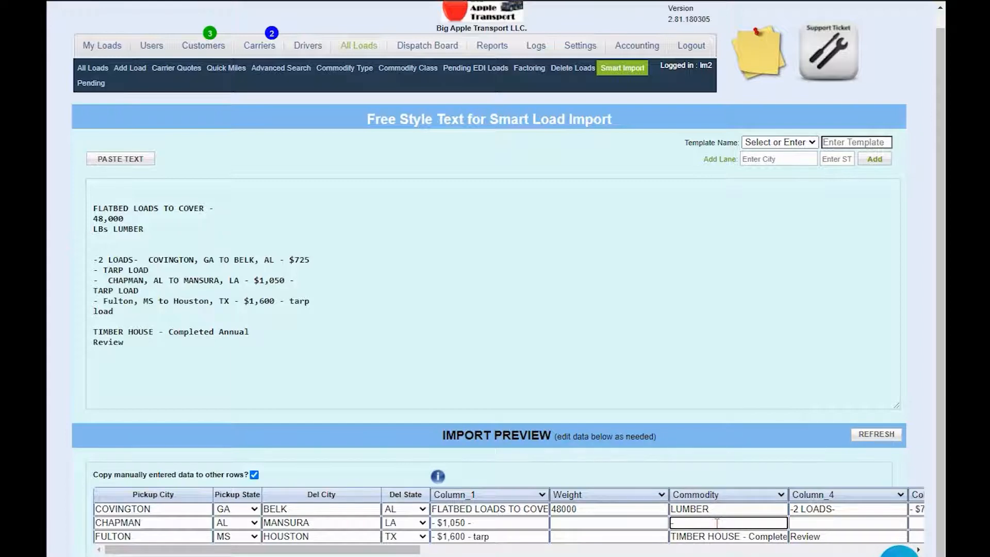
left_click(722, 537)
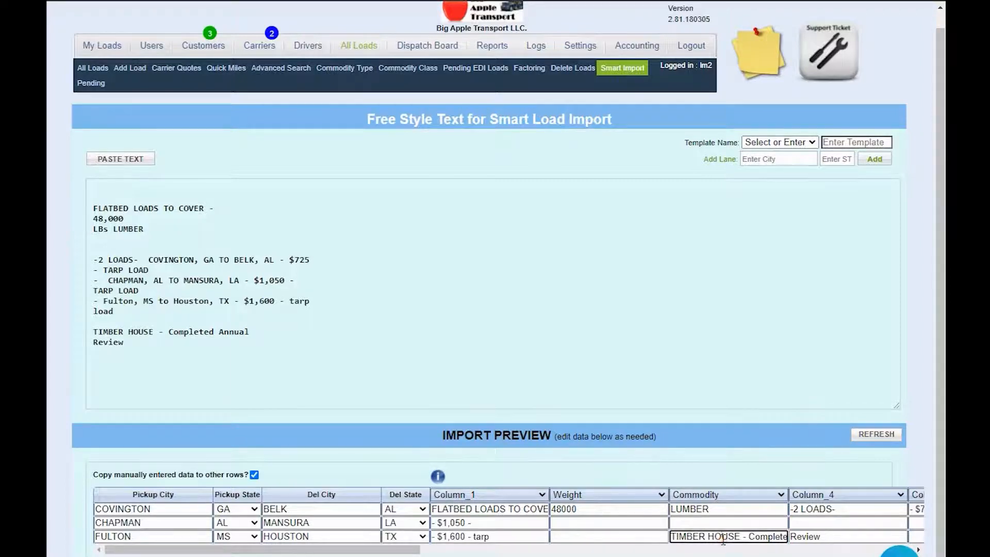
key("End")
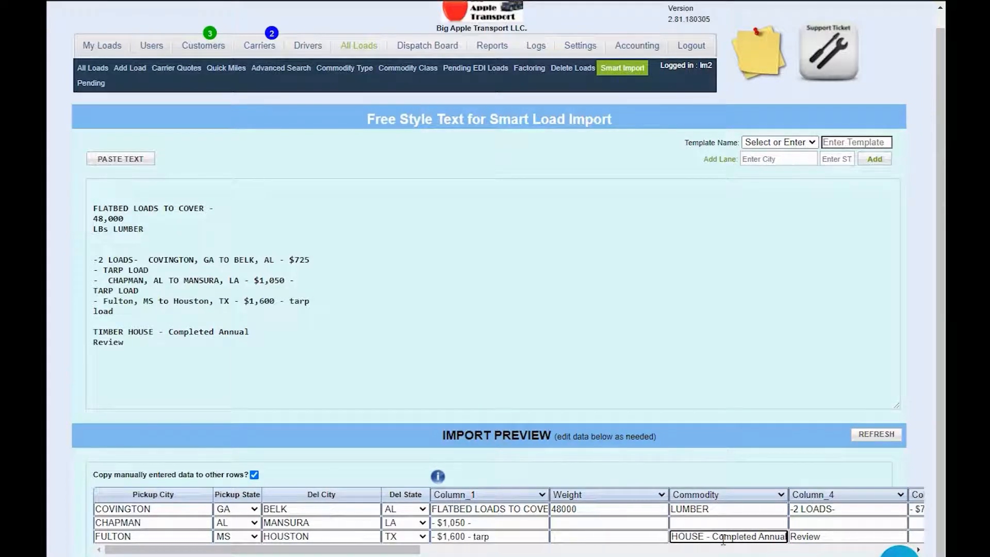
key("ctrl+a")
key("BackSpace")
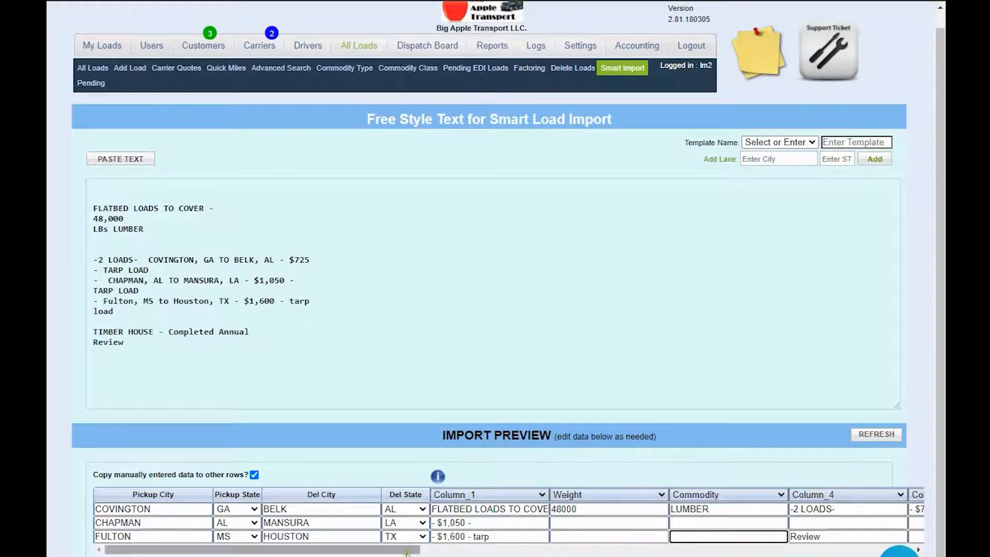
Step: Remove the leading dash from the $725 entry in Column_5 and map that column to Customer Rate
left_click_drag(405, 553, 613, 554)
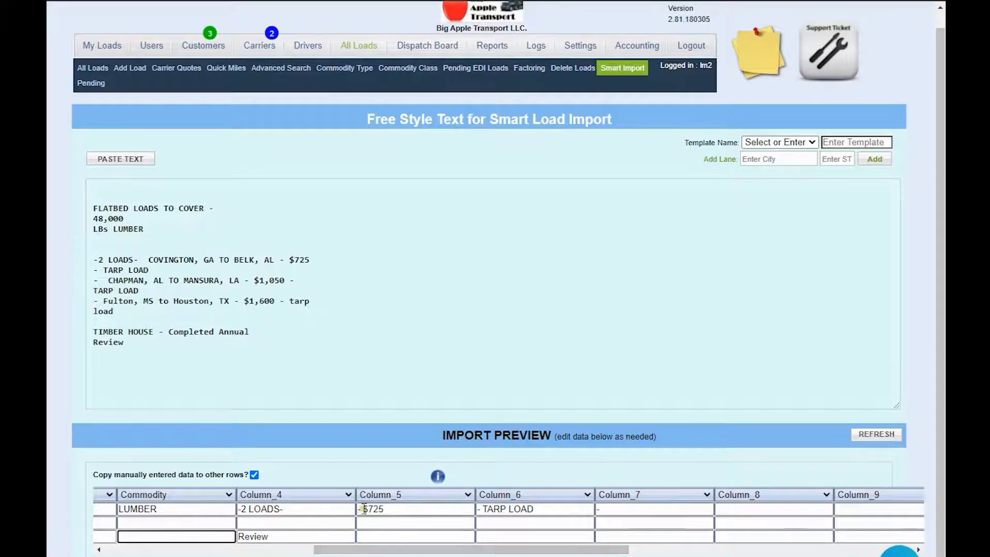
left_click_drag(364, 508, 356, 507)
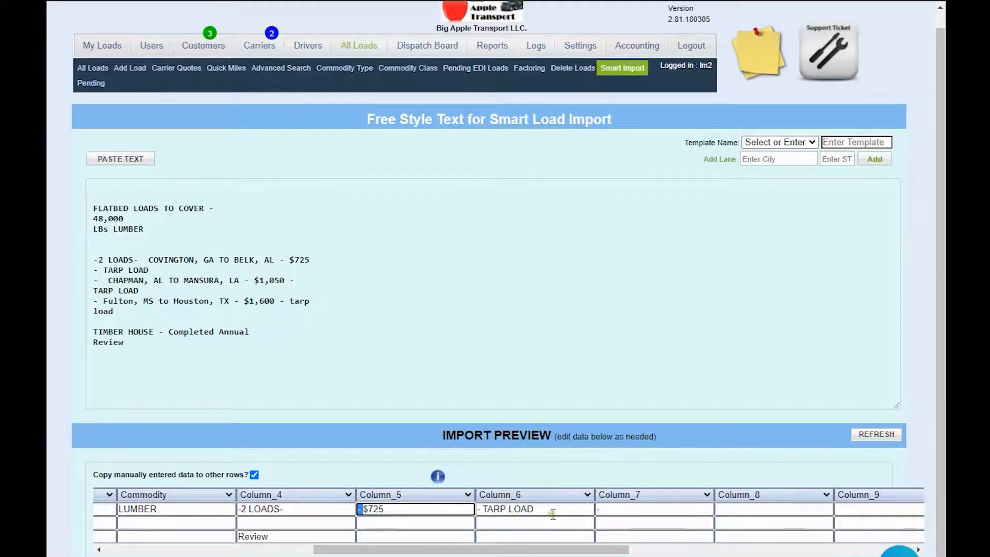
key("BackSpace")
left_click(468, 494)
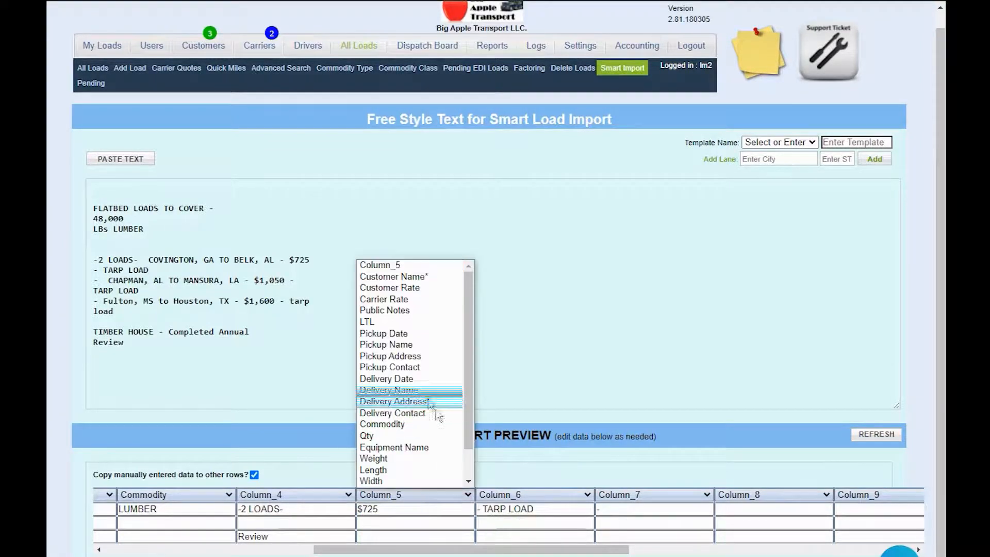
left_click(410, 290)
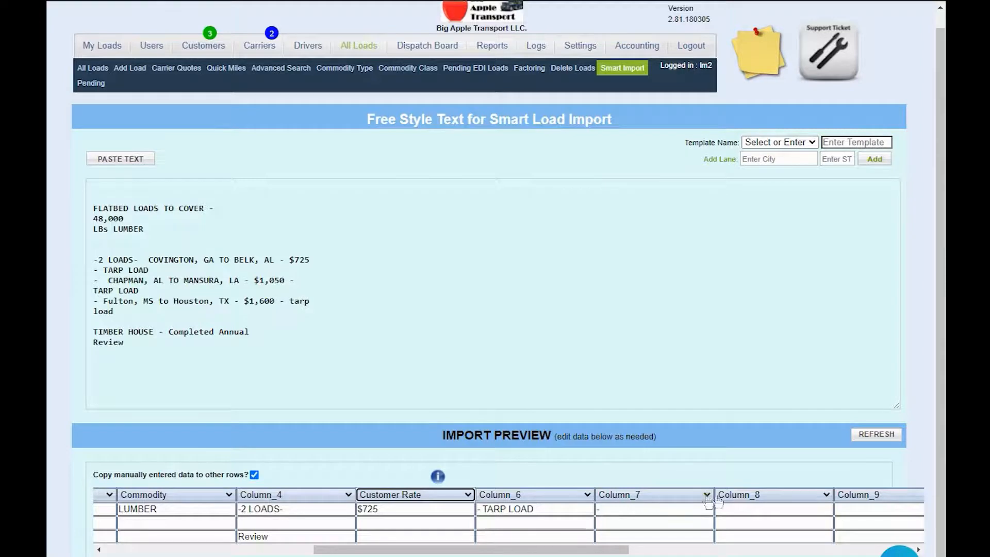
Step: Map the empty Column_8 to Customer Name and fill it with the customer BBQ Pitmasters for all rows
left_click(826, 495)
scroll(789, 313, "down", 1)
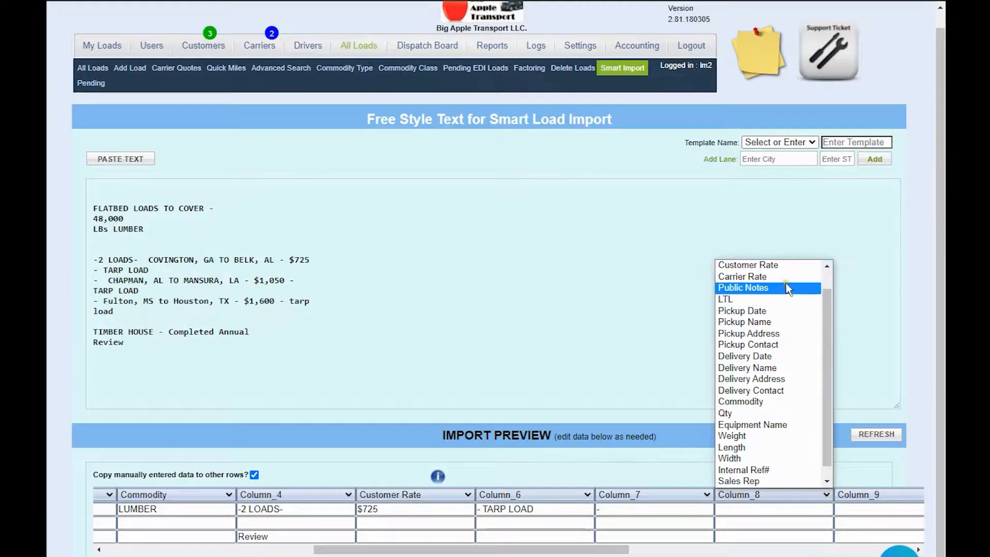
scroll(787, 267, "up", 1)
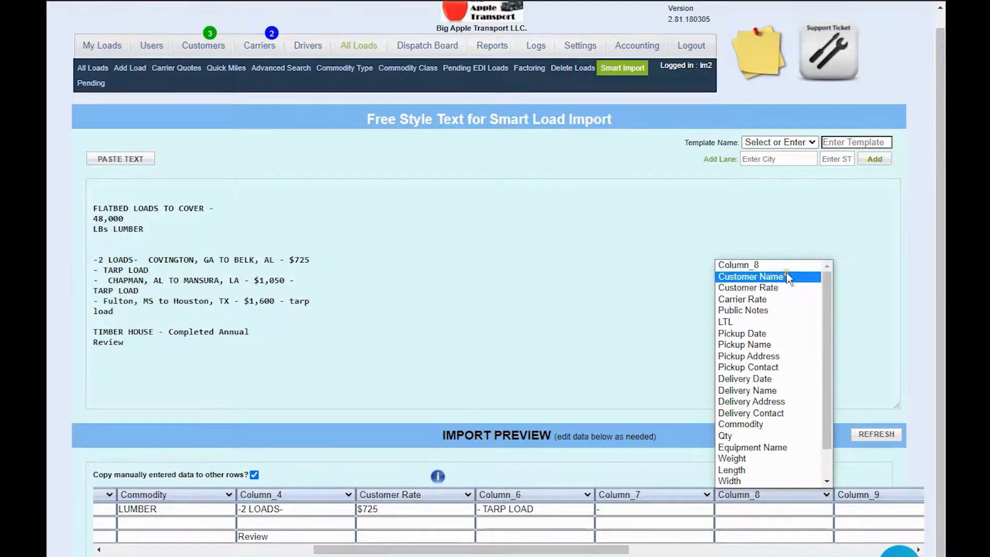
left_click(787, 274)
left_click(748, 509)
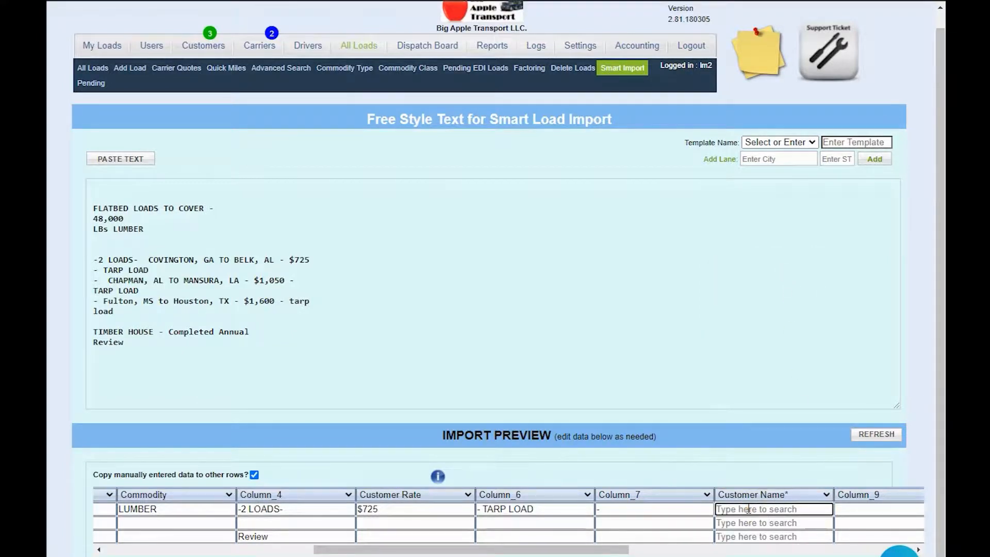
type("b")
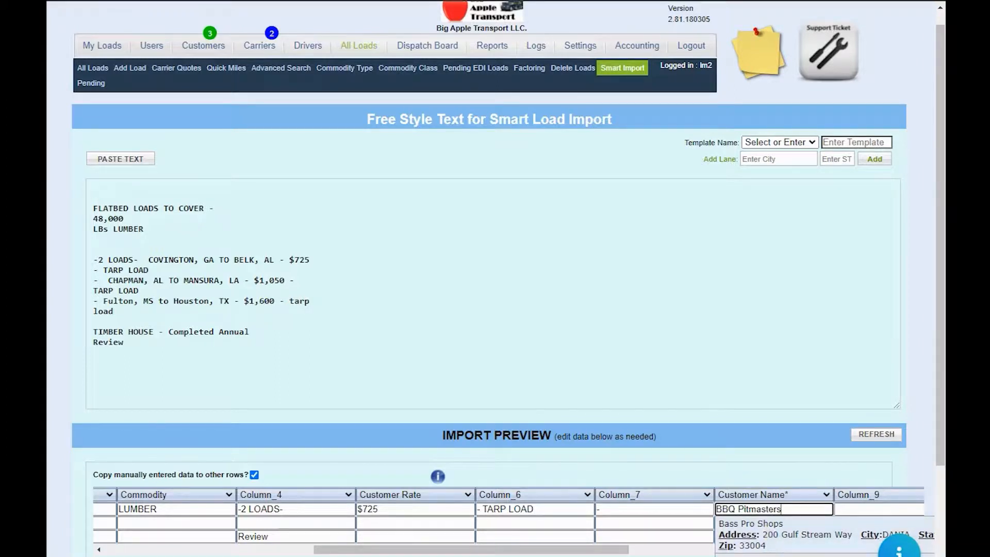
left_click(753, 556)
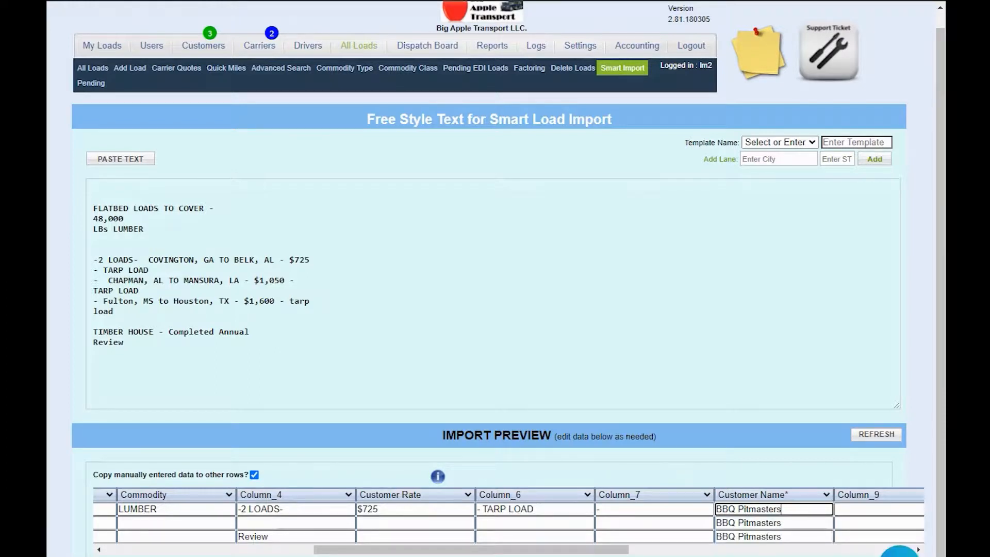
left_click(753, 556)
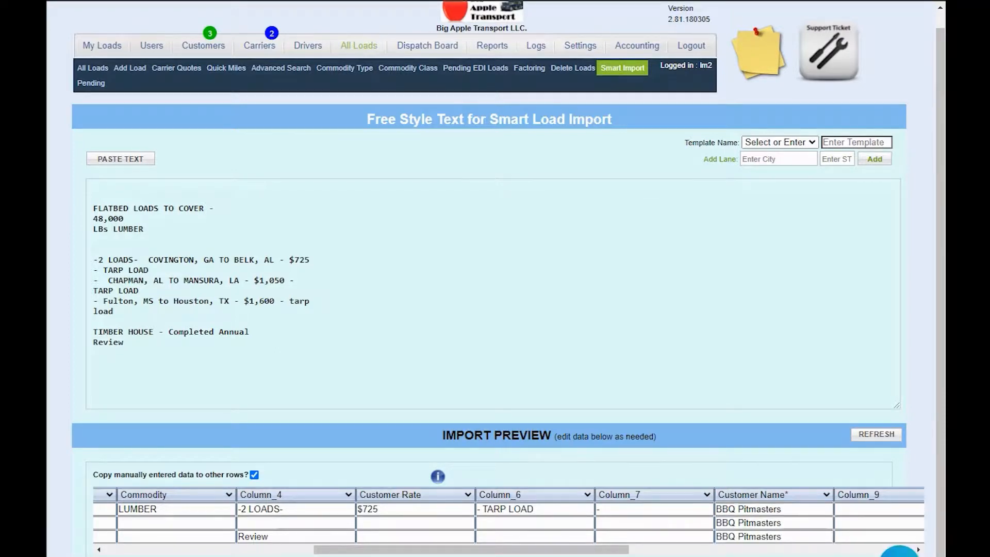